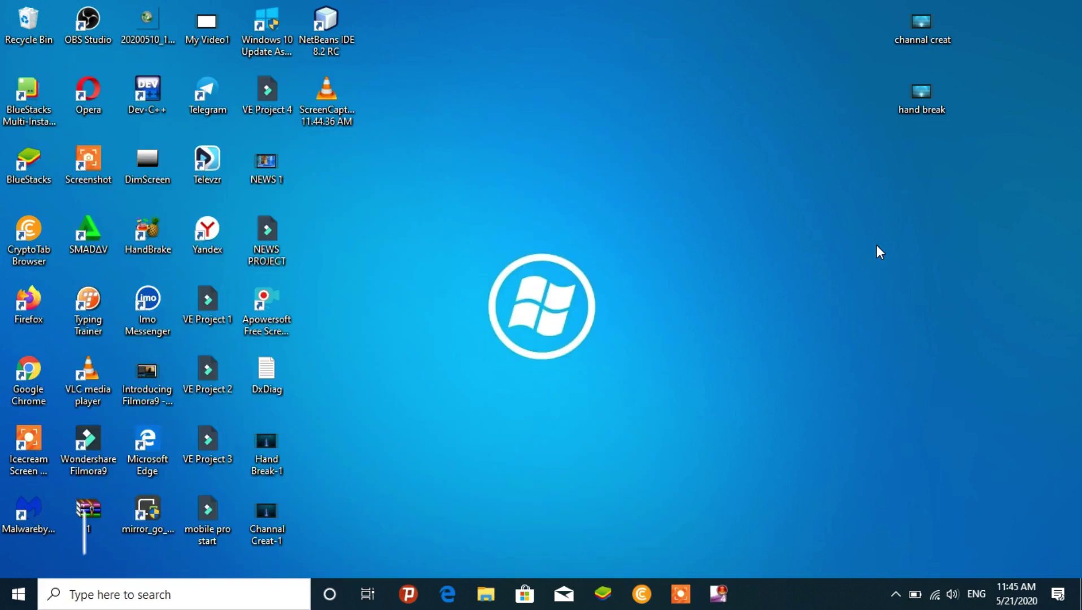
Step: Refresh the Windows desktop six times in a row
right_click(877, 245)
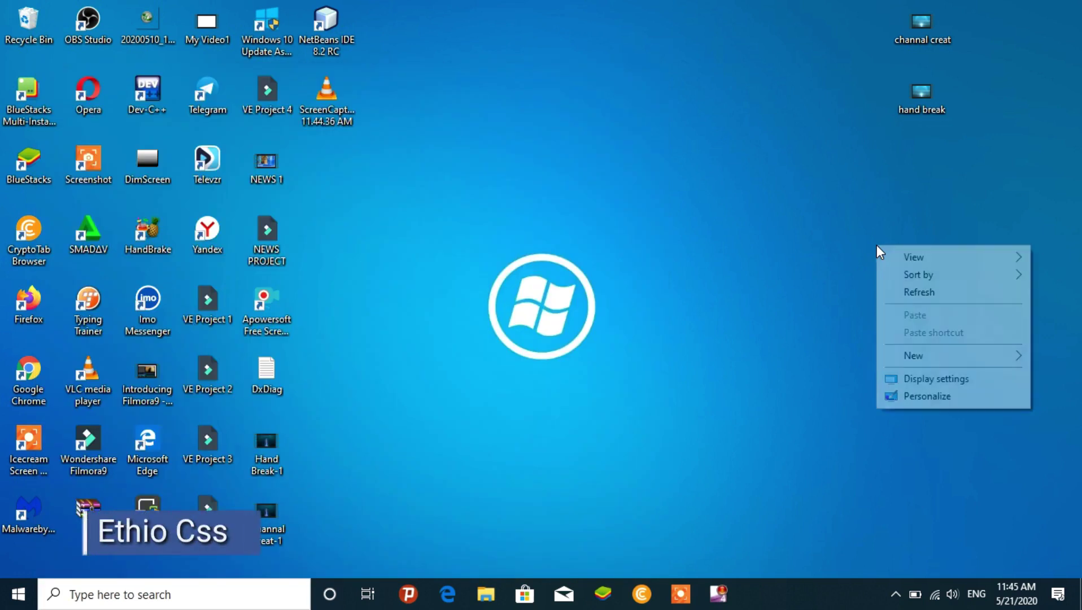
click(929, 294)
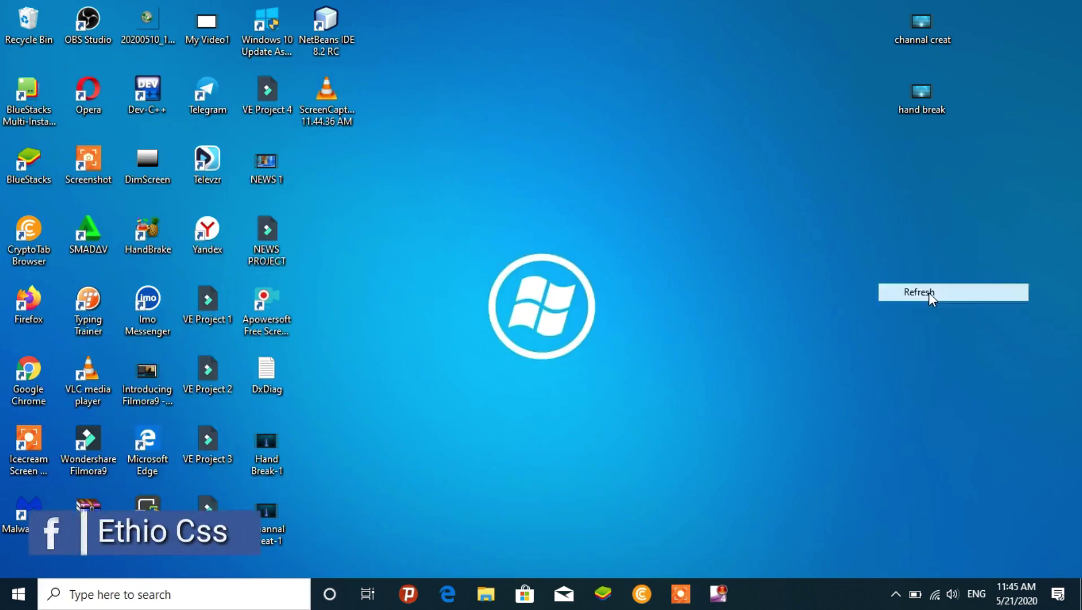
right_click(584, 166)
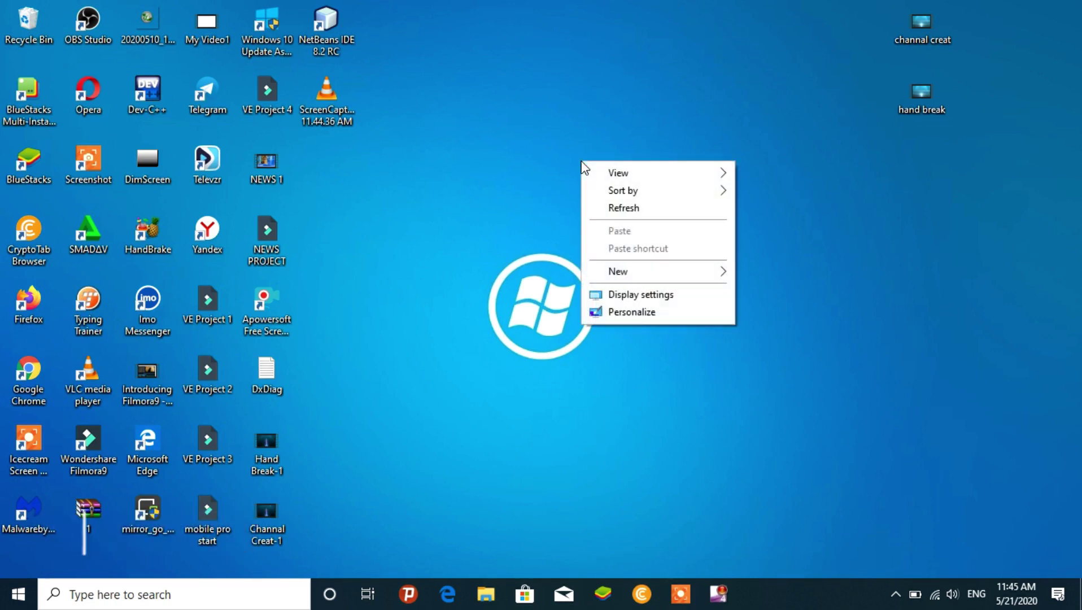
click(613, 208)
right_click(433, 124)
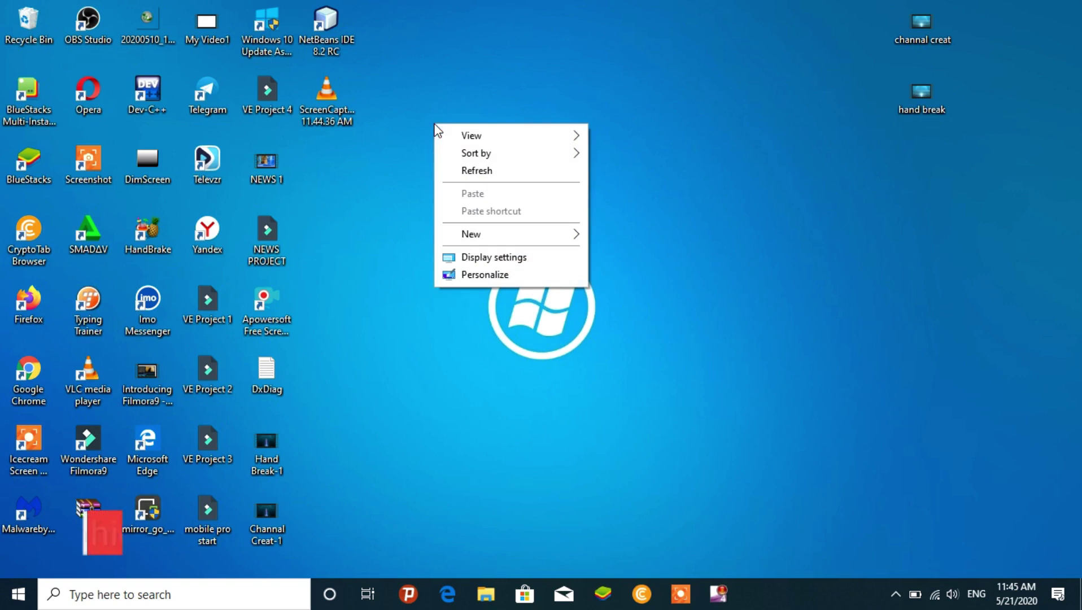
click(492, 172)
right_click(492, 172)
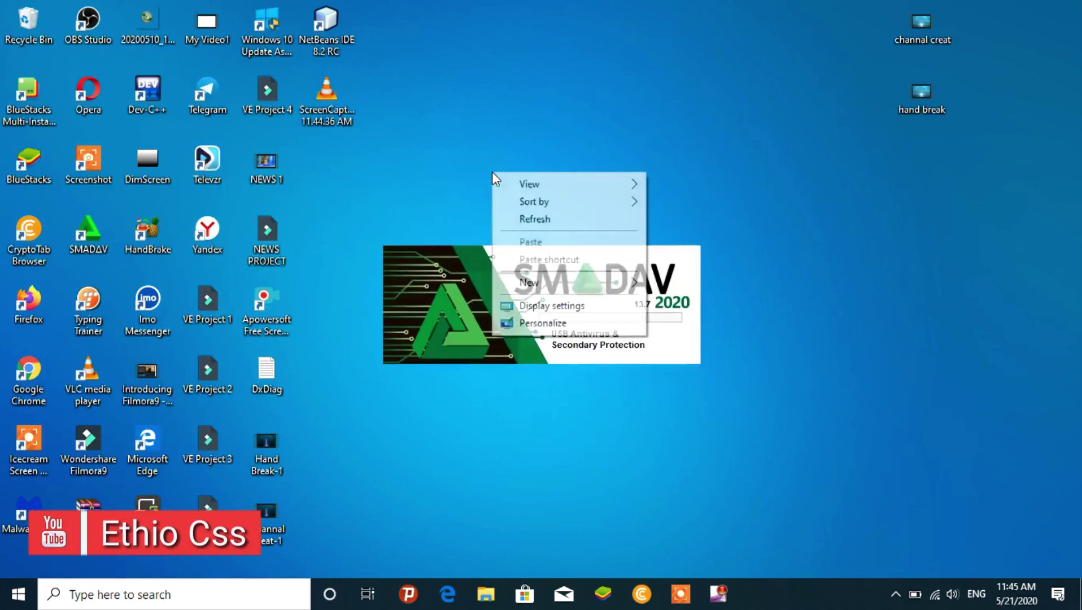
click(543, 220)
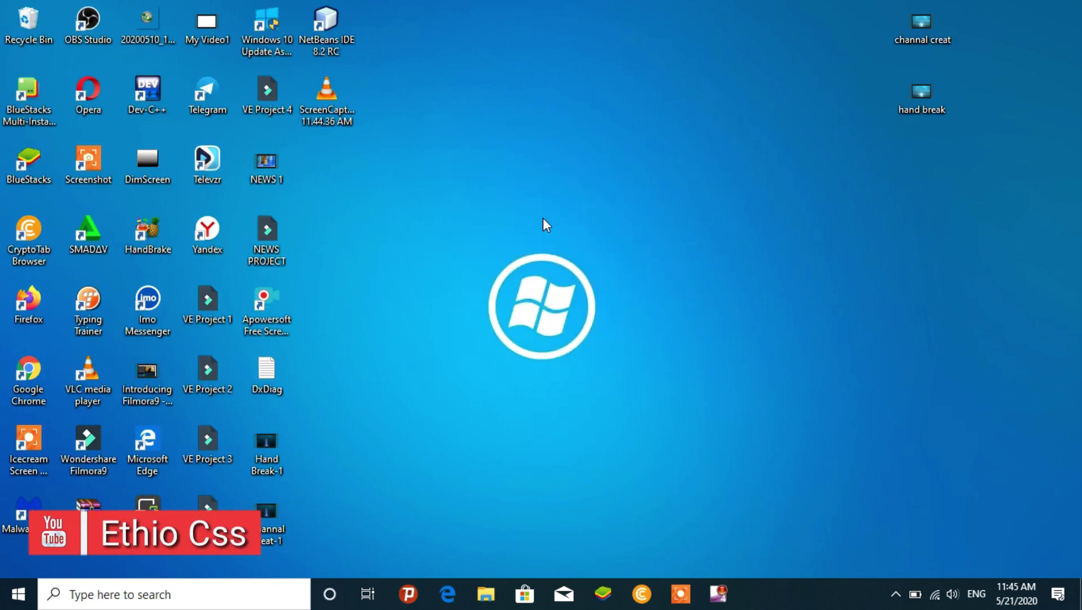
right_click(527, 146)
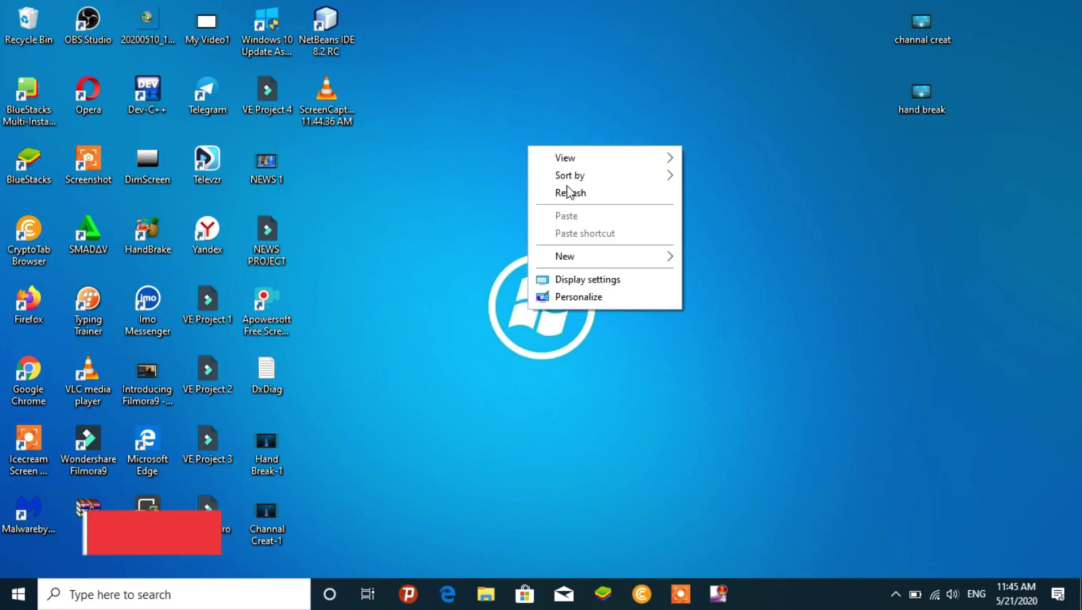
click(572, 194)
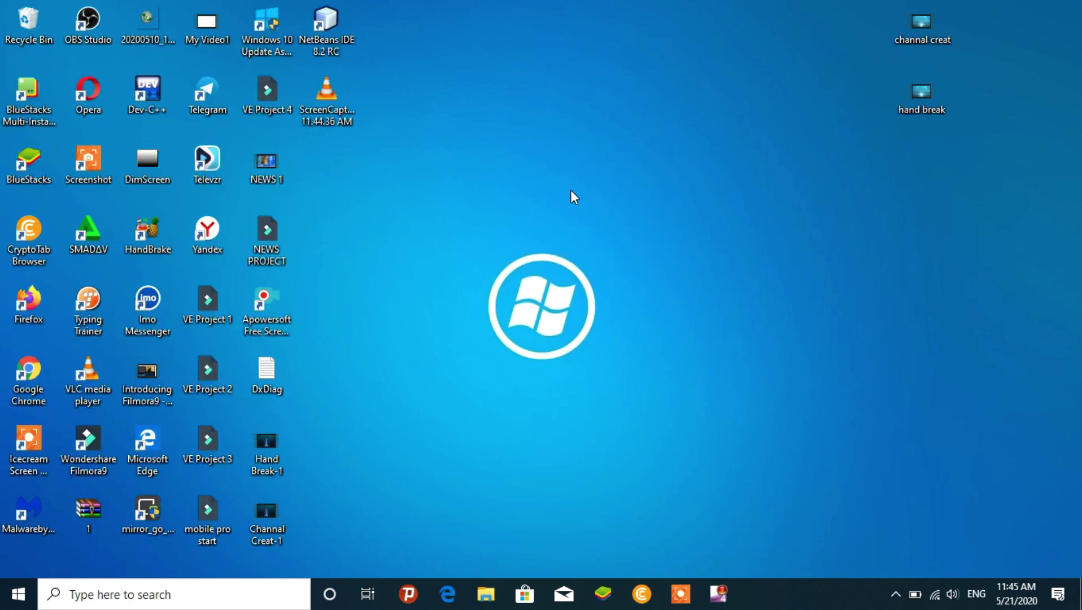
right_click(571, 192)
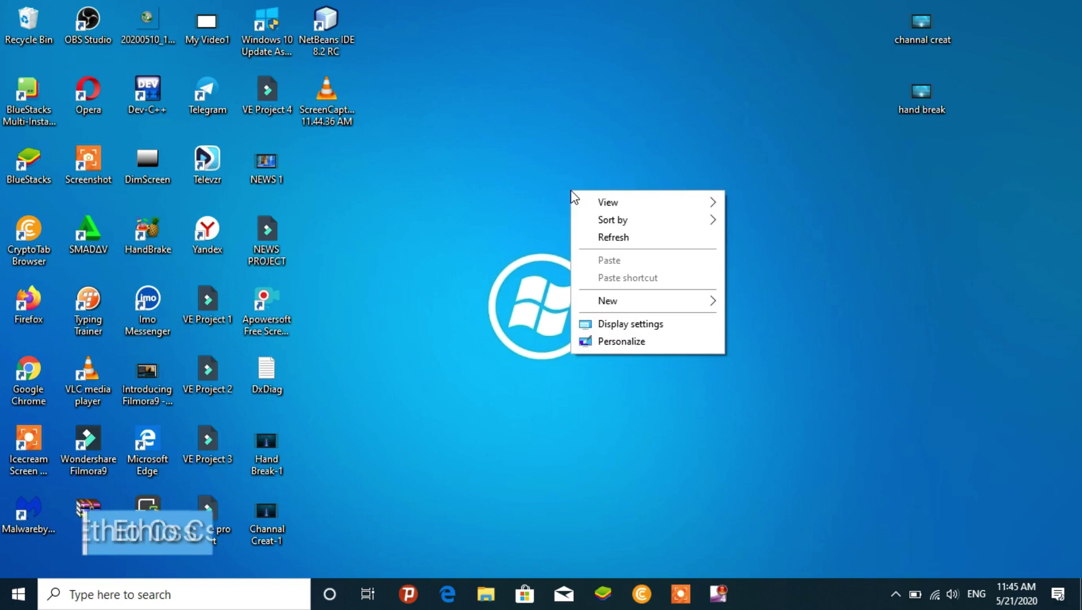
click(615, 237)
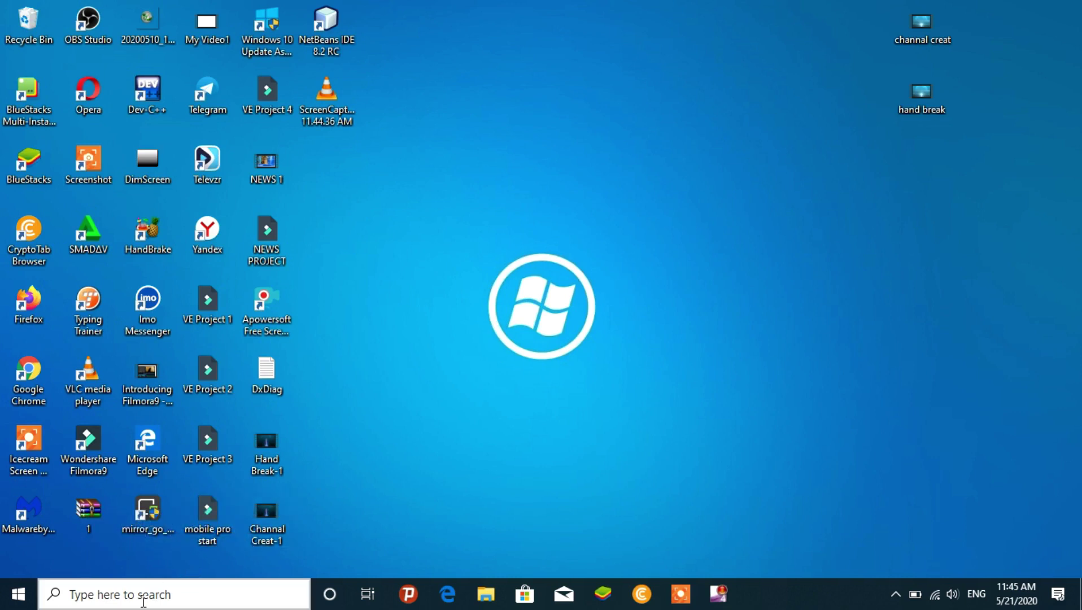
Step: Find and open the Run dialog through Windows search and execute the tree command
click(144, 602)
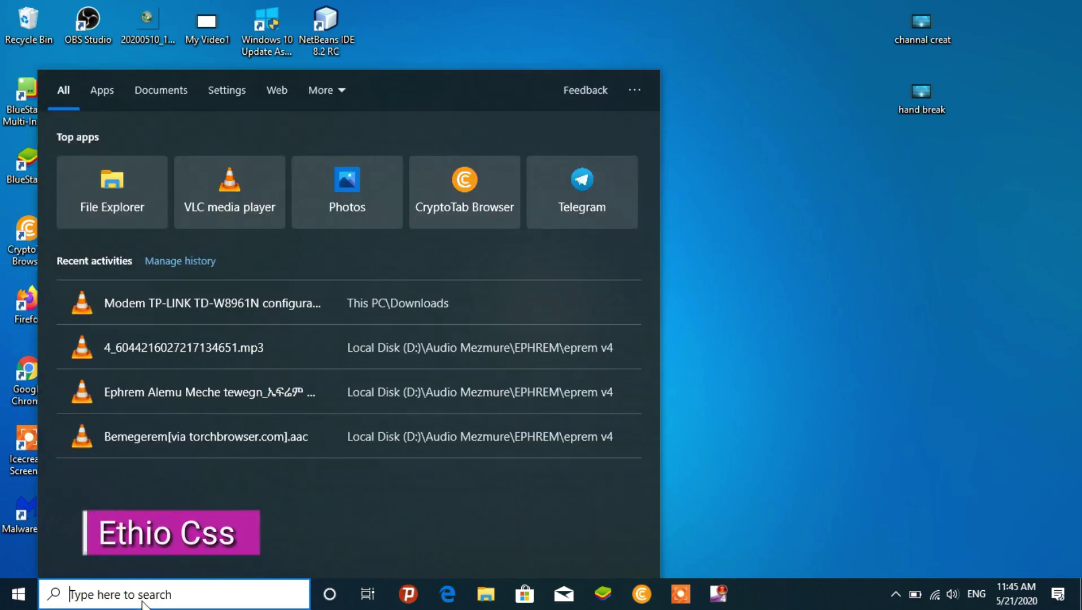
text(r)
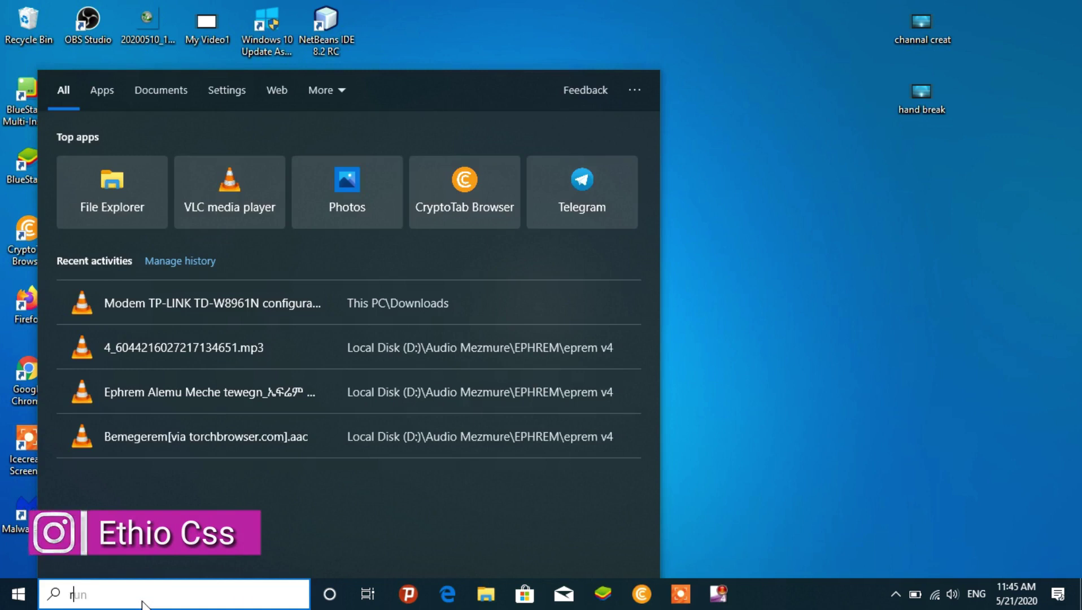
text(u)
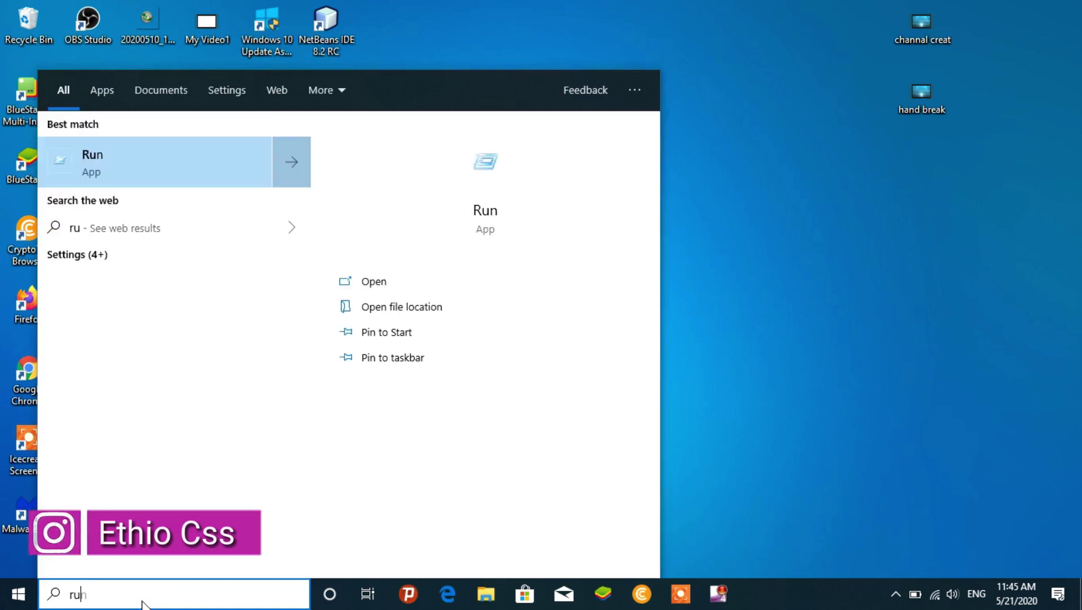
text(n)
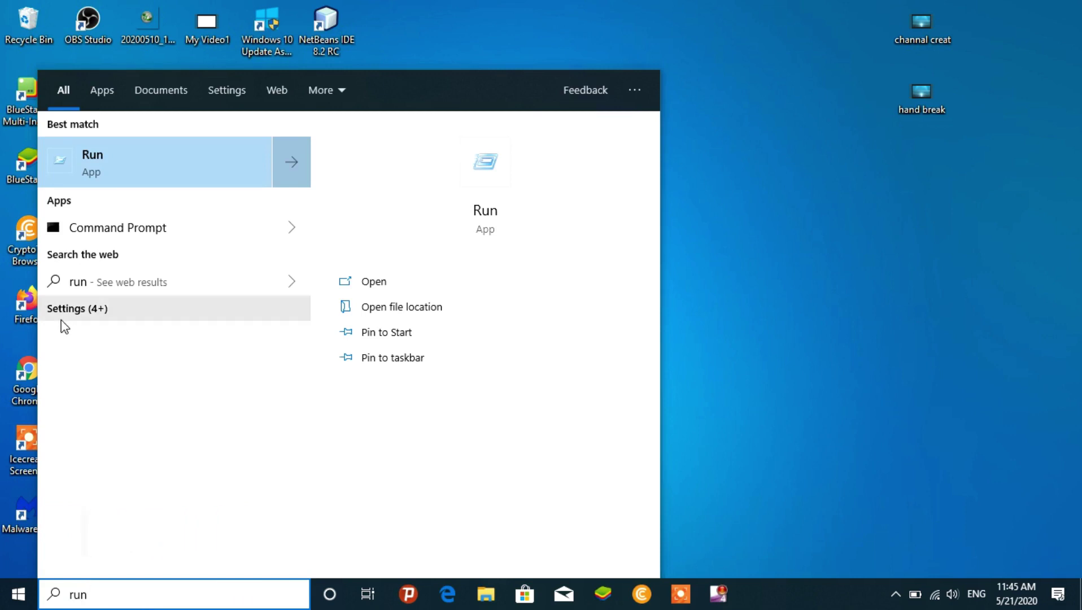
click(478, 162)
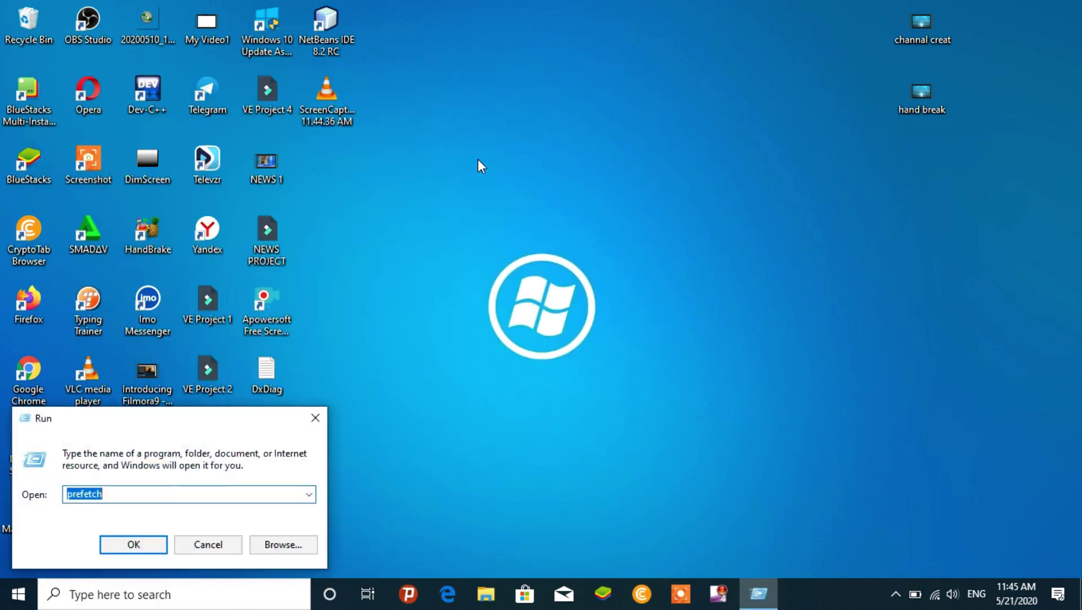
key(Down)
key(Down)
key(Down)
click(115, 490)
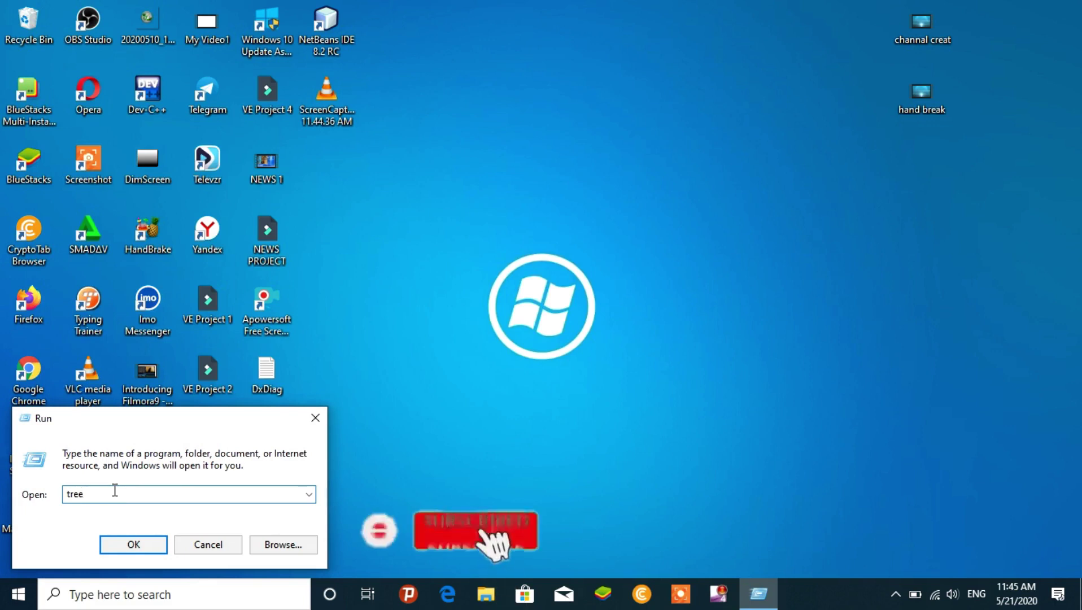
click(136, 545)
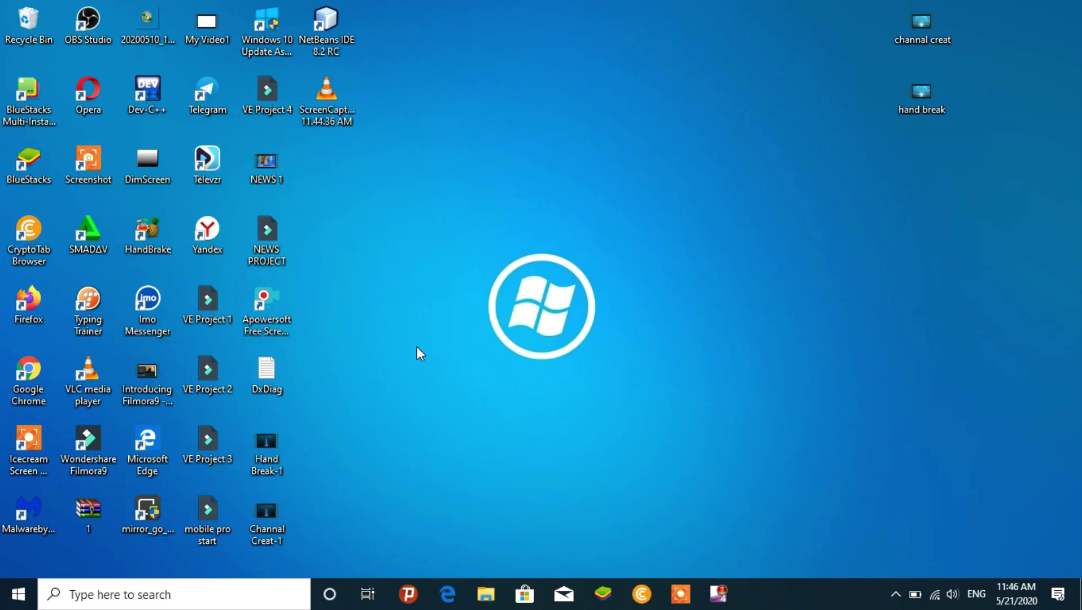
Step: Refresh the desktop twice more
right_click(621, 280)
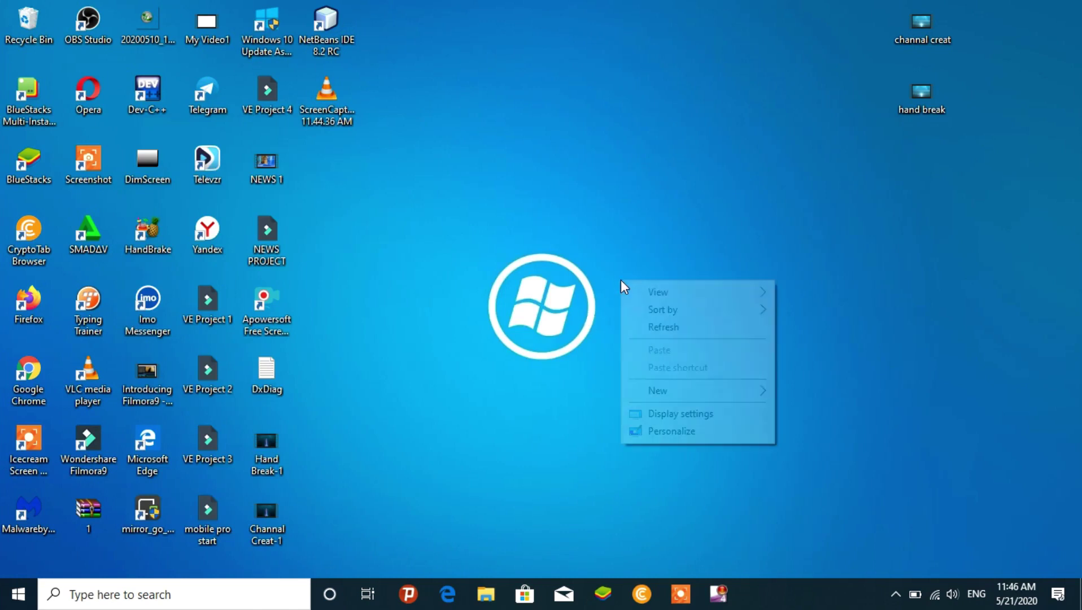
click(672, 325)
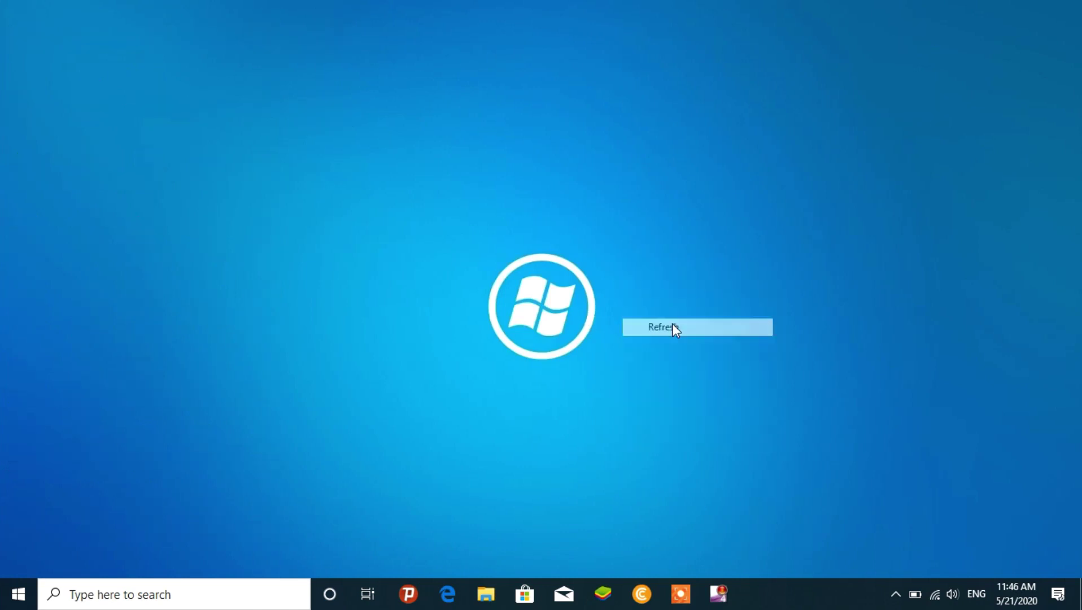
right_click(568, 243)
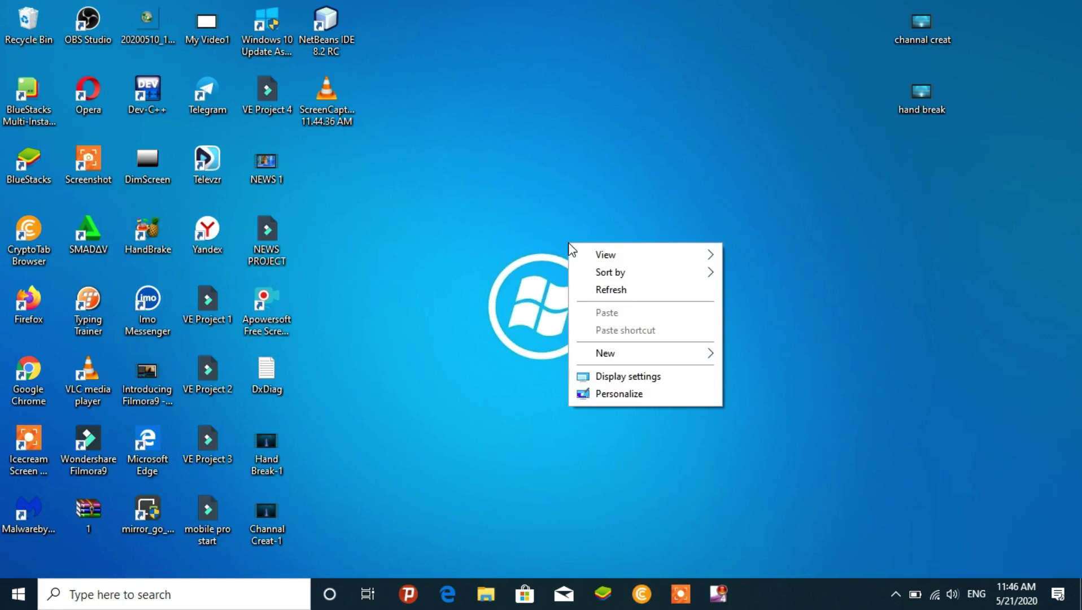
click(634, 300)
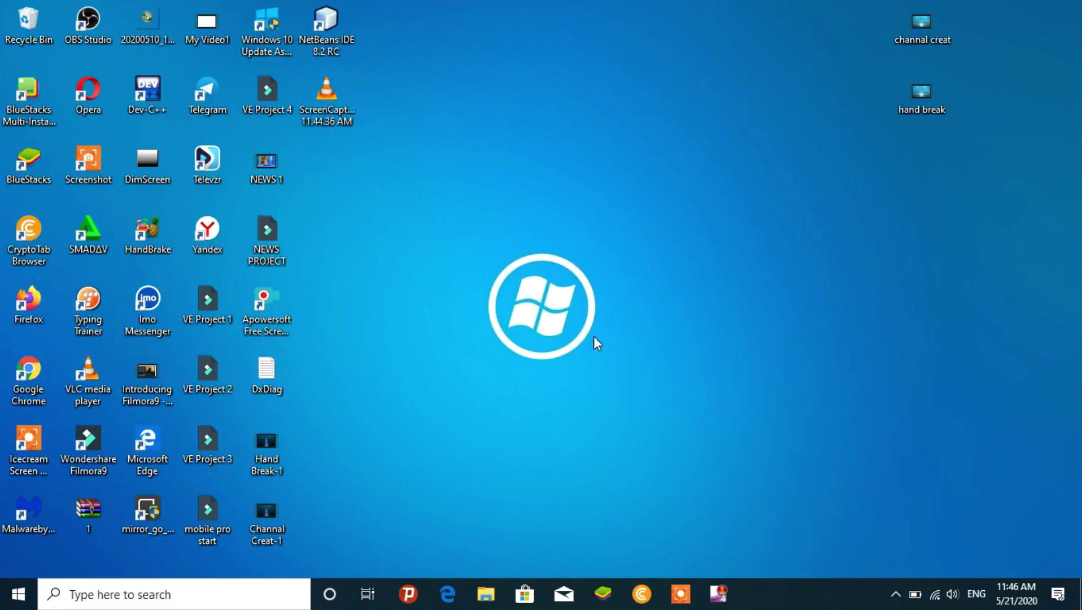
Step: Open the Prefetch folder by running prefetch from the Run dialog, granting permanent access to the folder
click(162, 603)
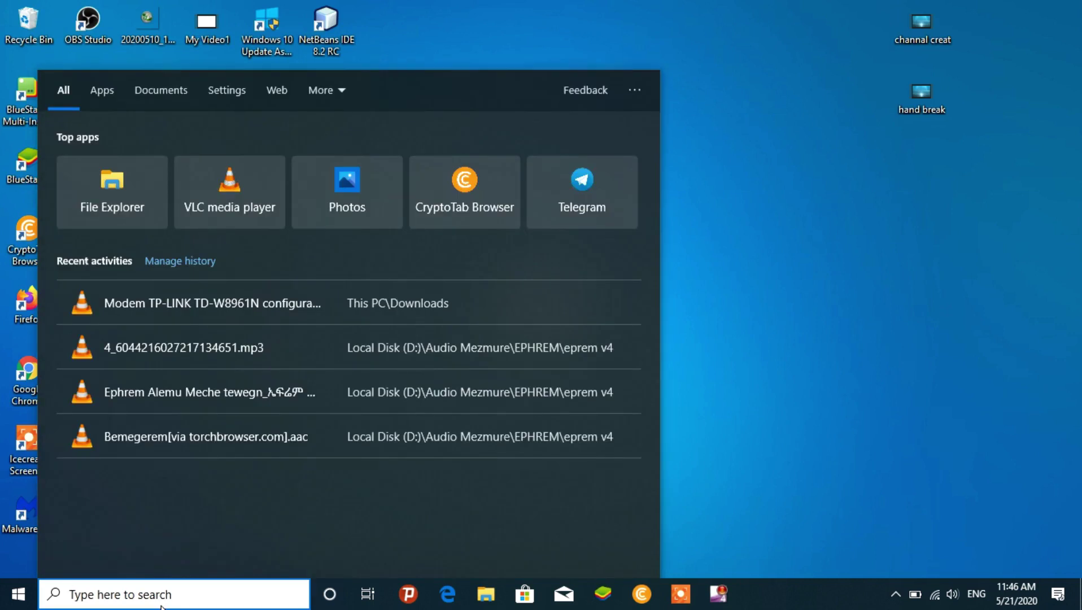
text(run)
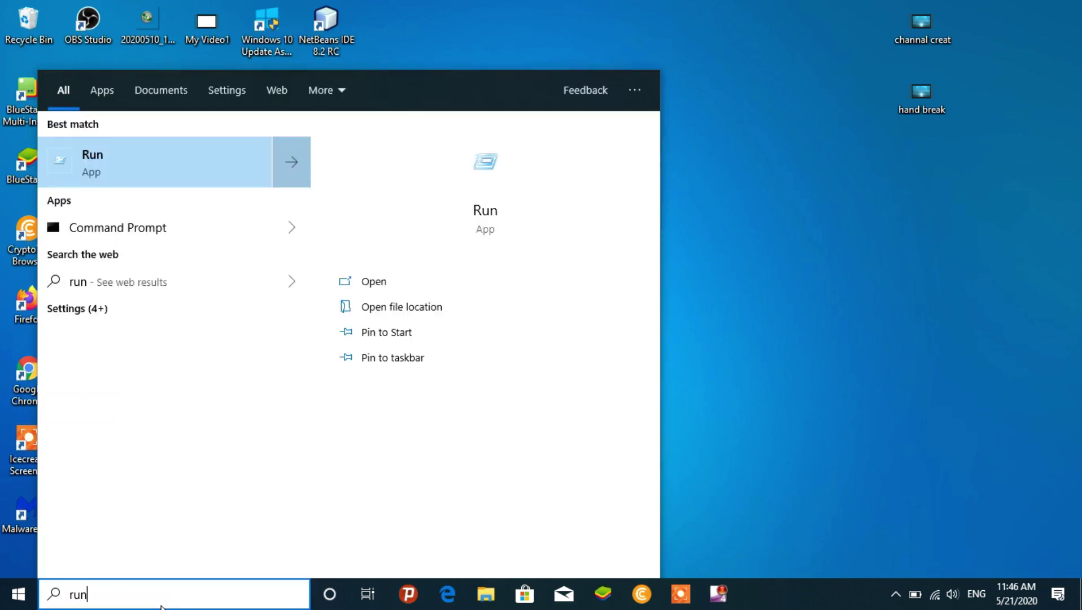
key(Return)
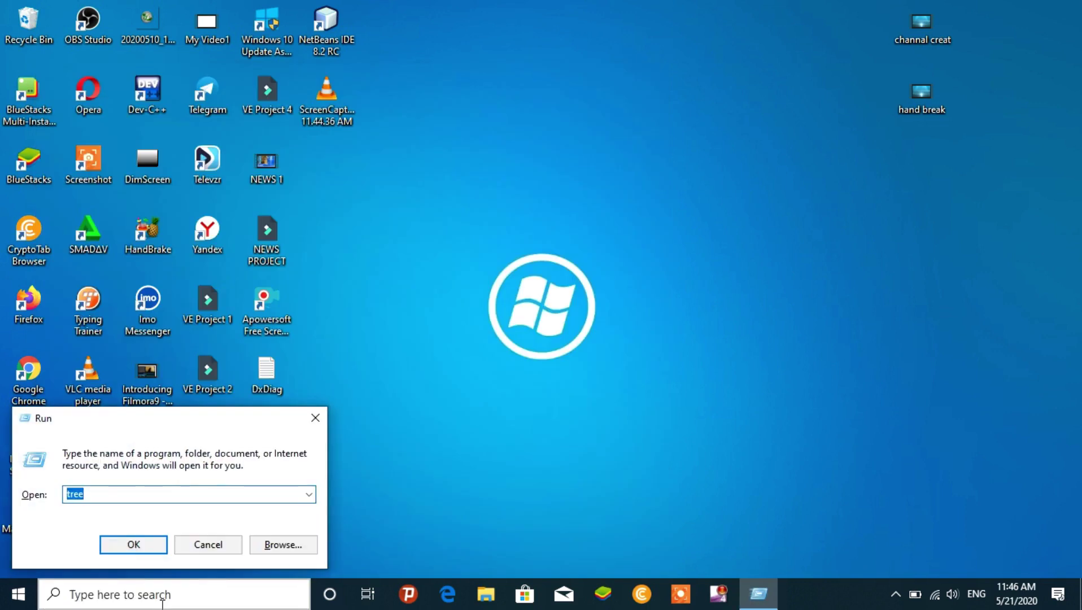
key(Down)
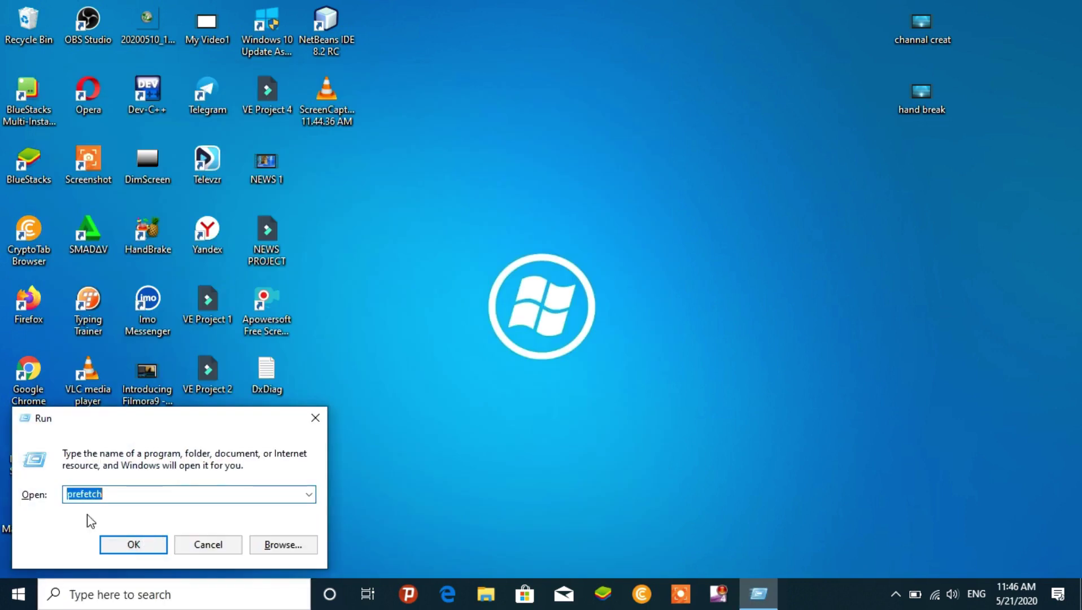
click(132, 495)
click(138, 546)
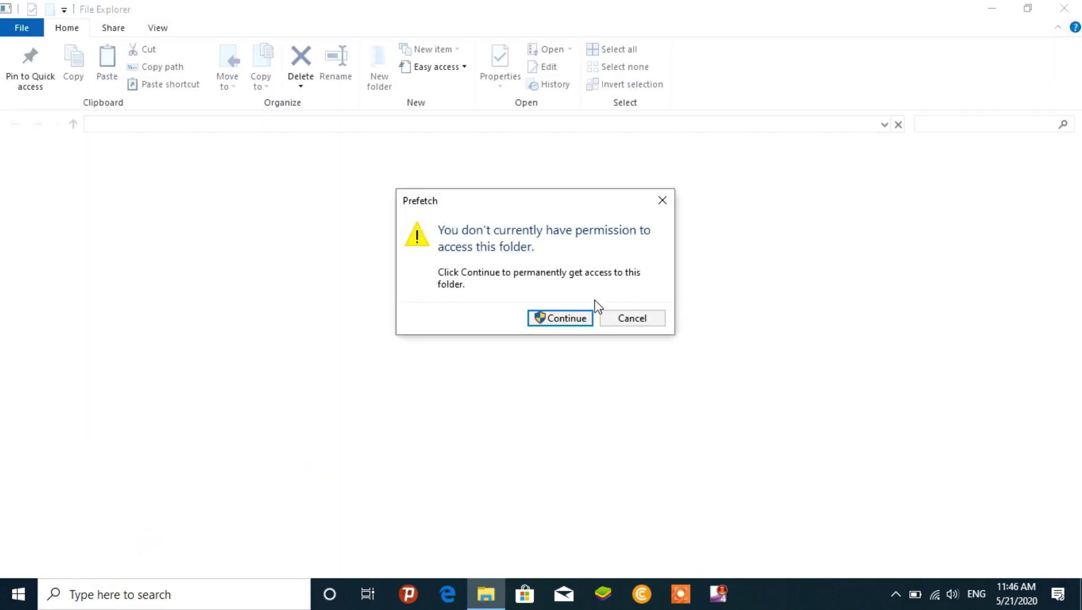
click(566, 319)
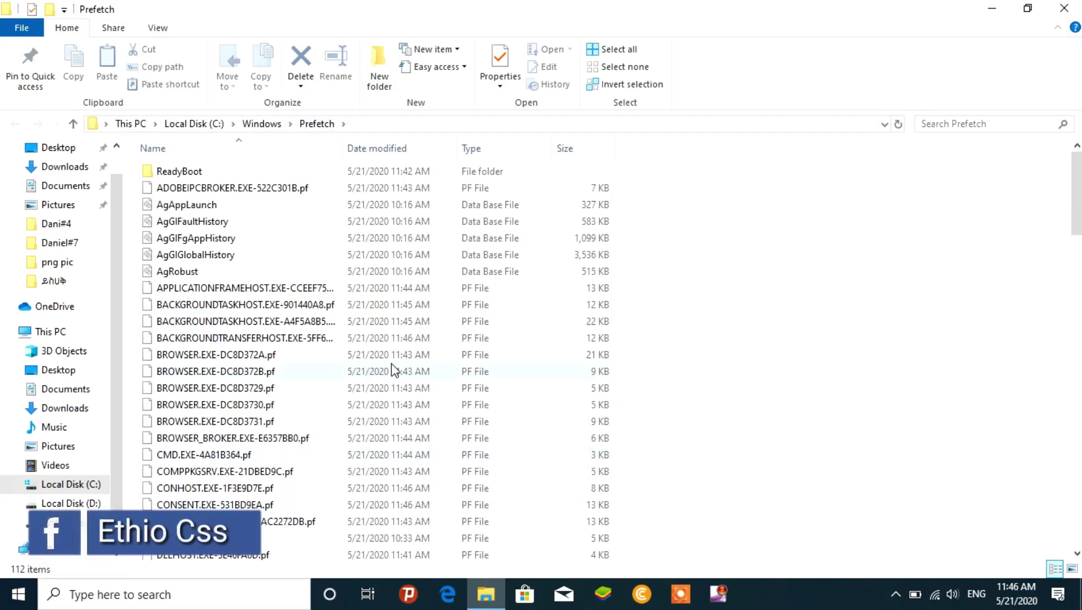
Step: Permanently delete all items in the Prefetch folder, dismissing the file-in-use dialog, and close the folder window
key(ctrl+a)
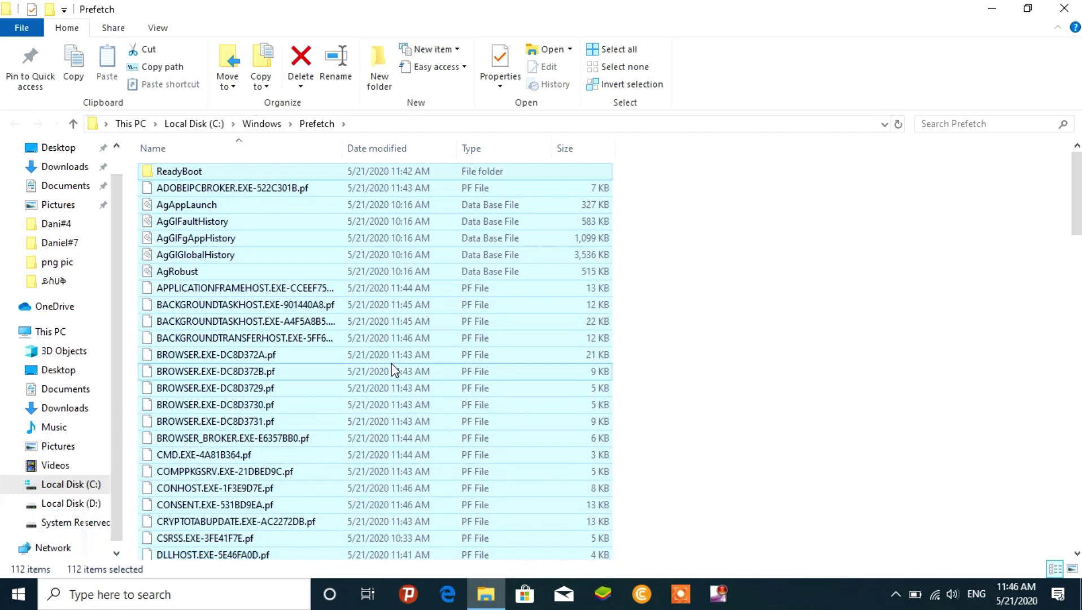
key(shift+Delete)
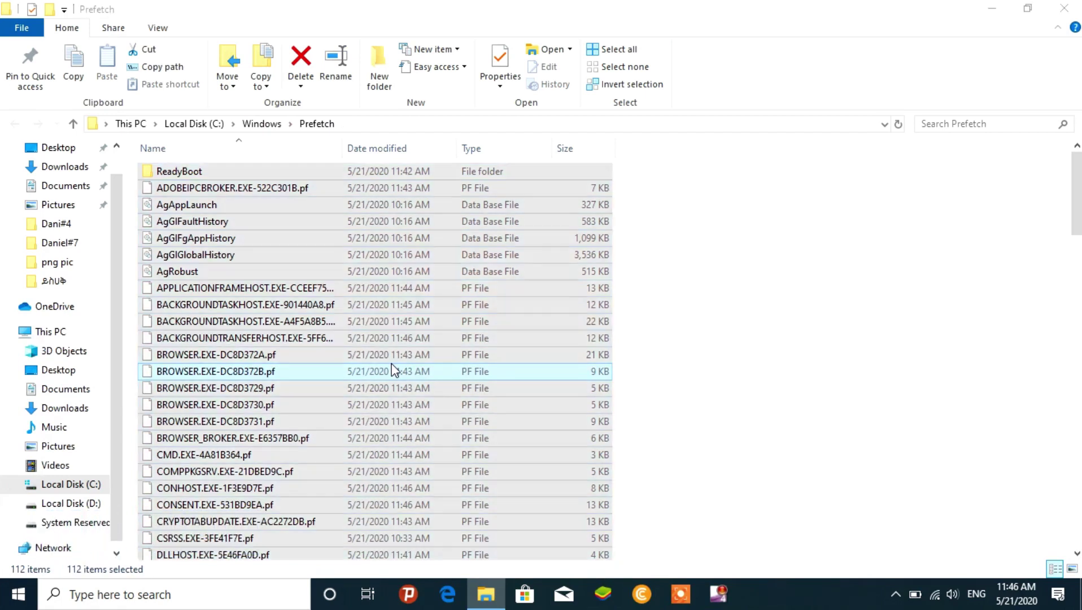
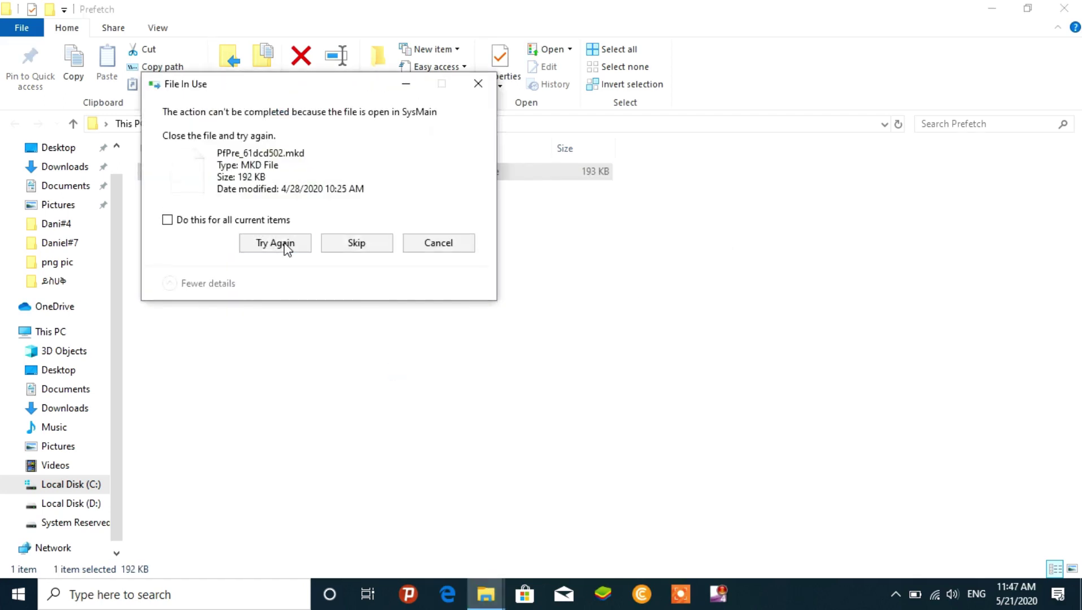
click(478, 90)
click(1064, 8)
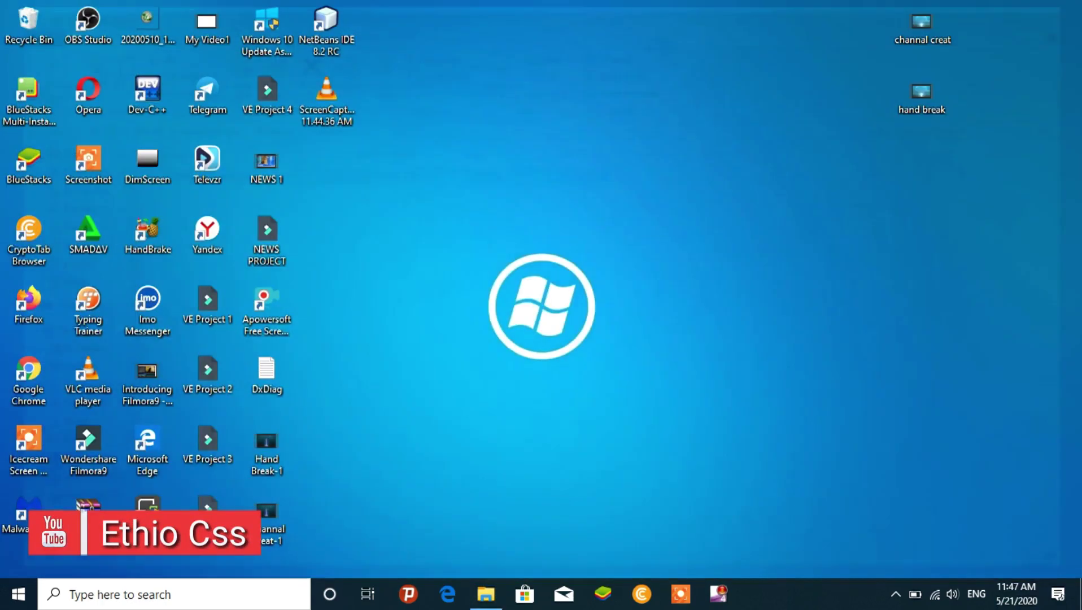
Step: Find and open the Run dialog through Windows search and execute cleanmgr to start Disk Cleanup
click(166, 606)
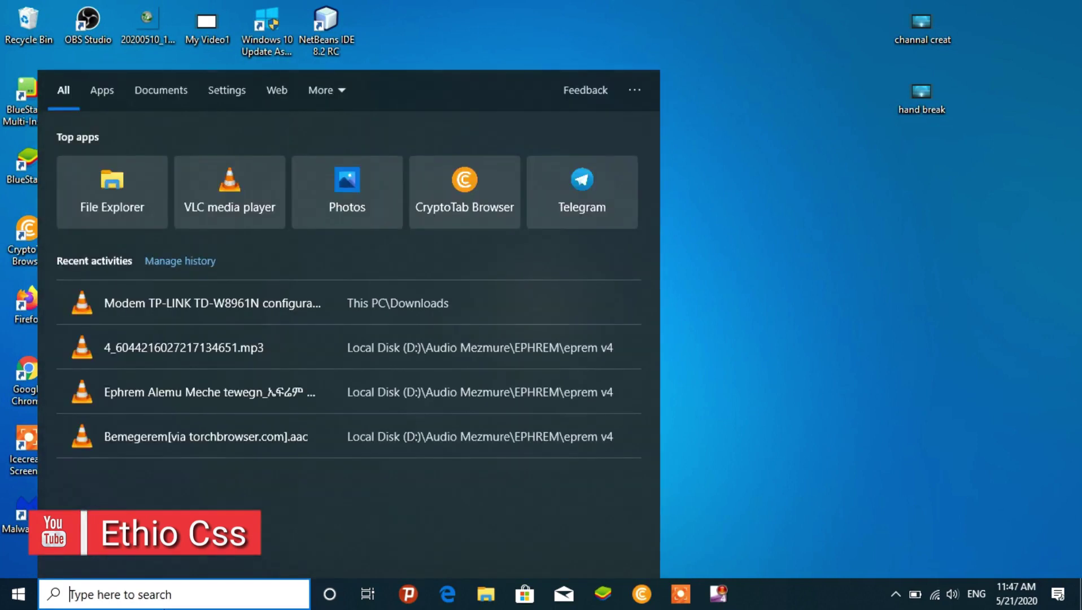
text(run)
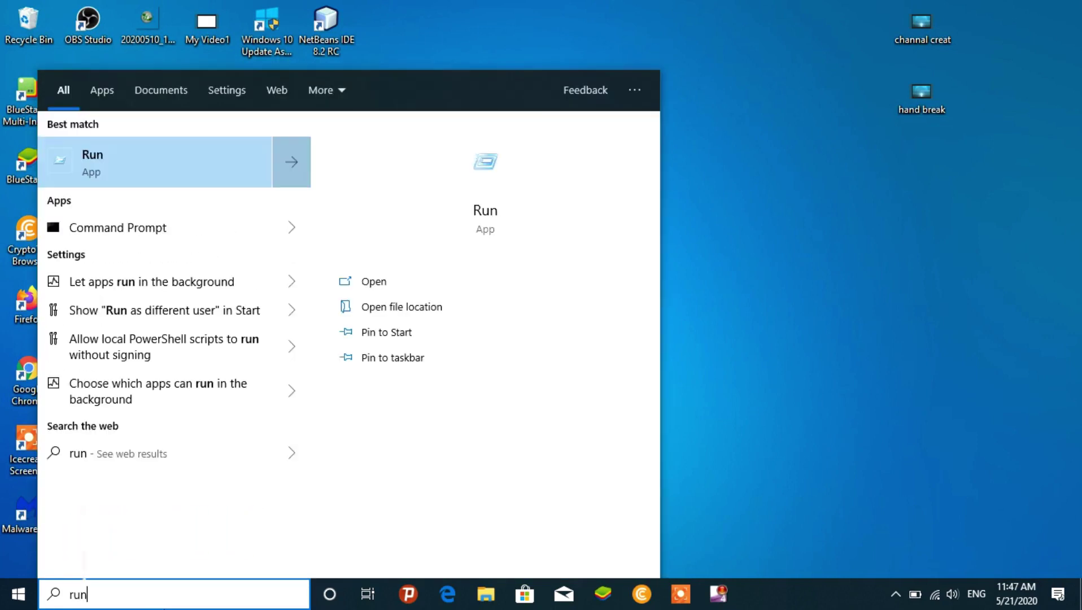
key(Return)
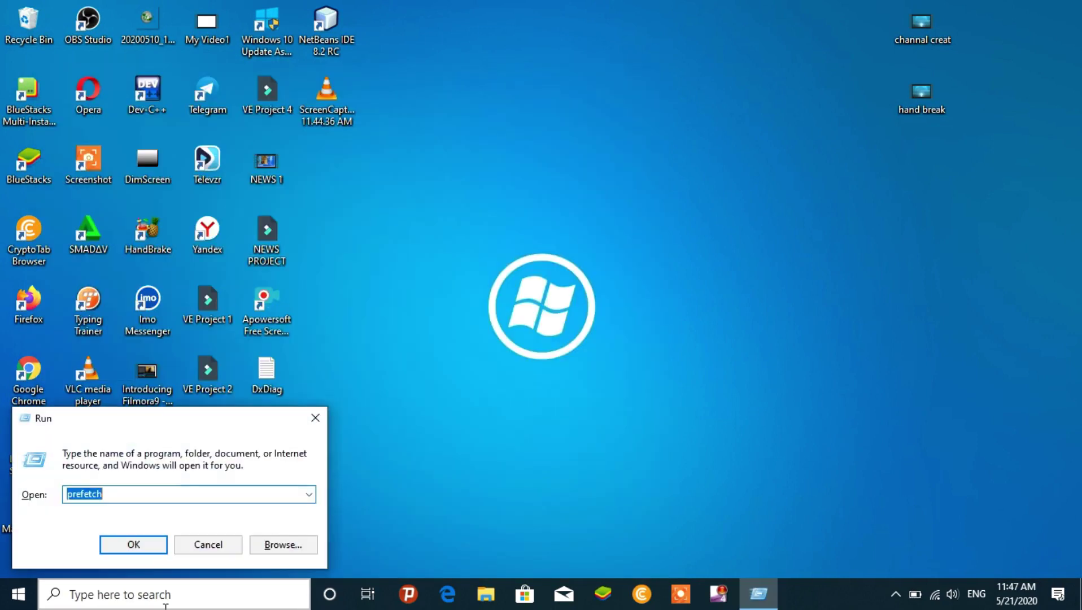
text(cleanmgr)
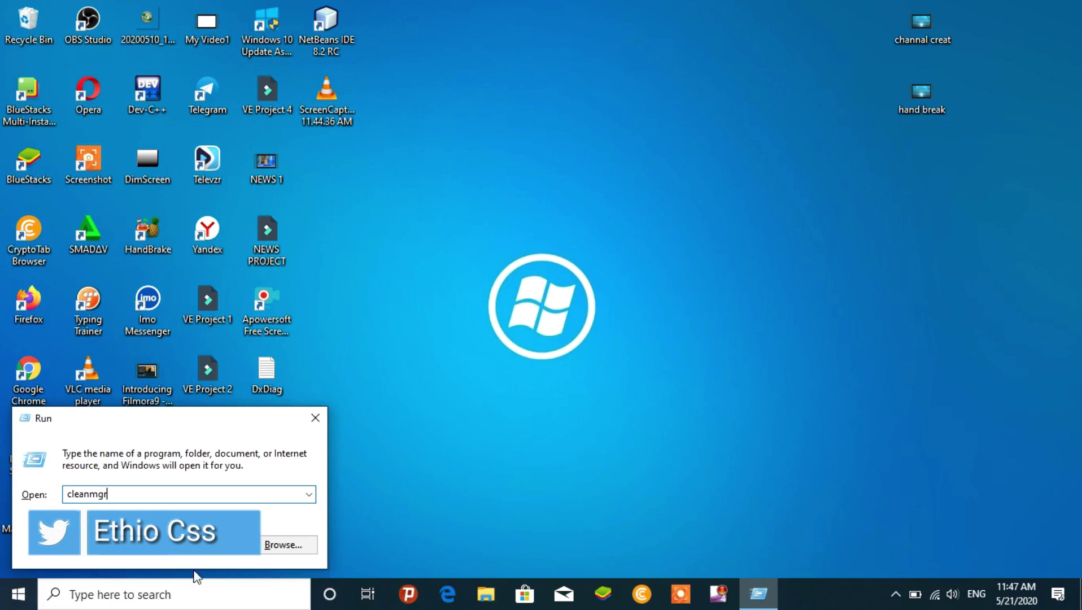
click(140, 548)
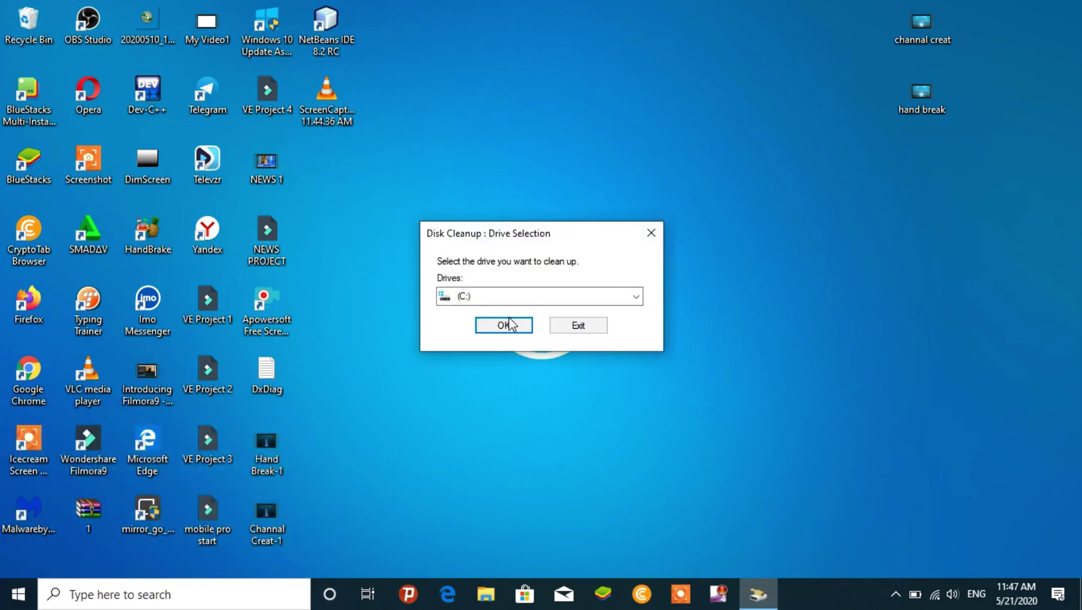
Step: Choose drive (C:) as the drive to clean up and confirm the selection
click(630, 299)
click(630, 300)
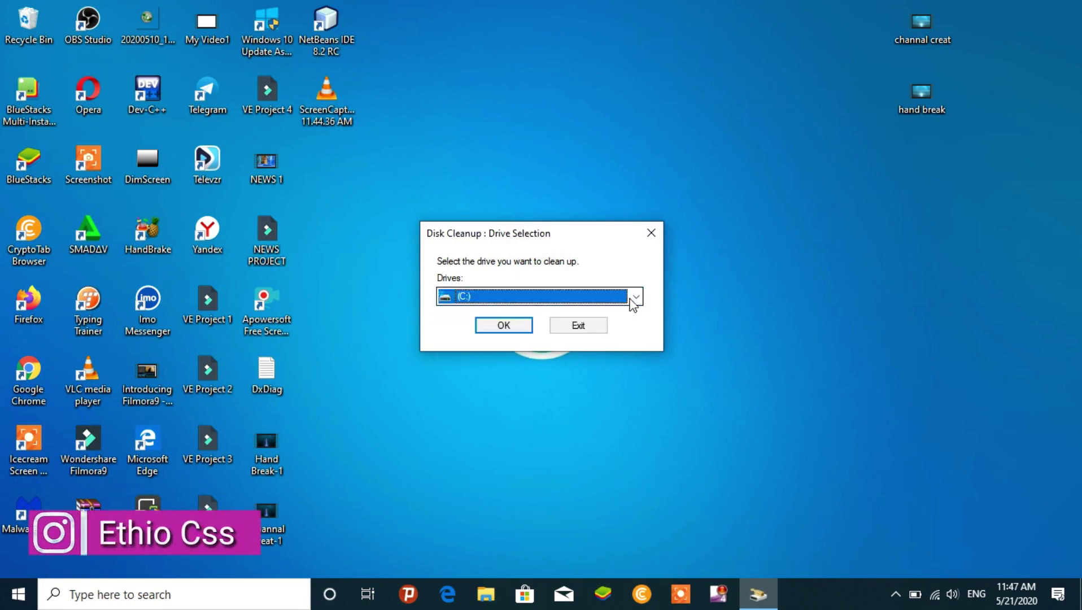
click(500, 327)
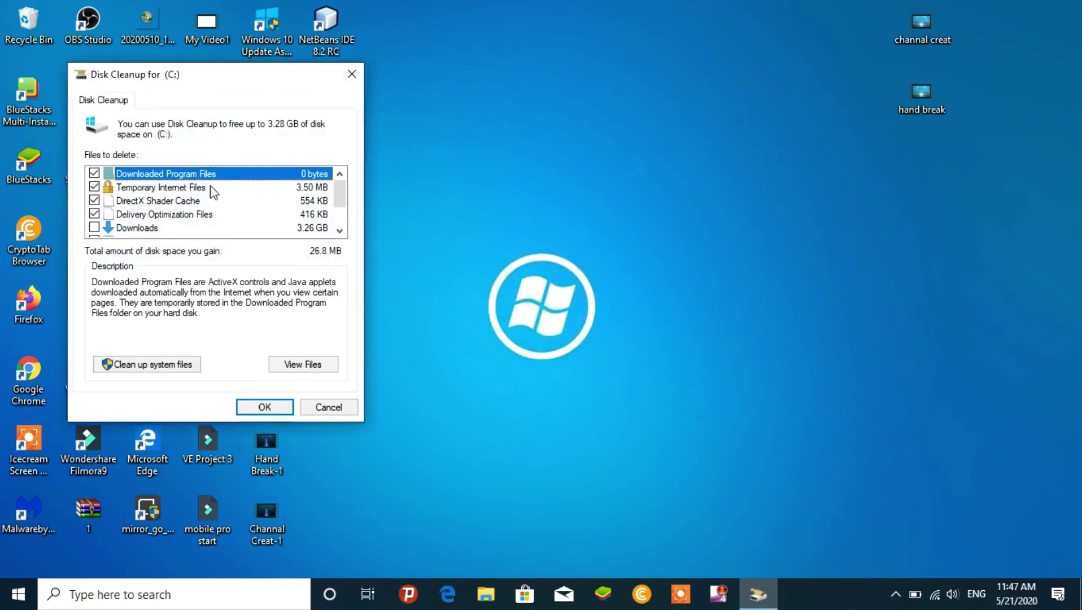
Step: Review the categories of files to delete on drive C: and exclude the Recycle Bin from the cleanup
click(340, 229)
click(340, 229)
click(340, 229)
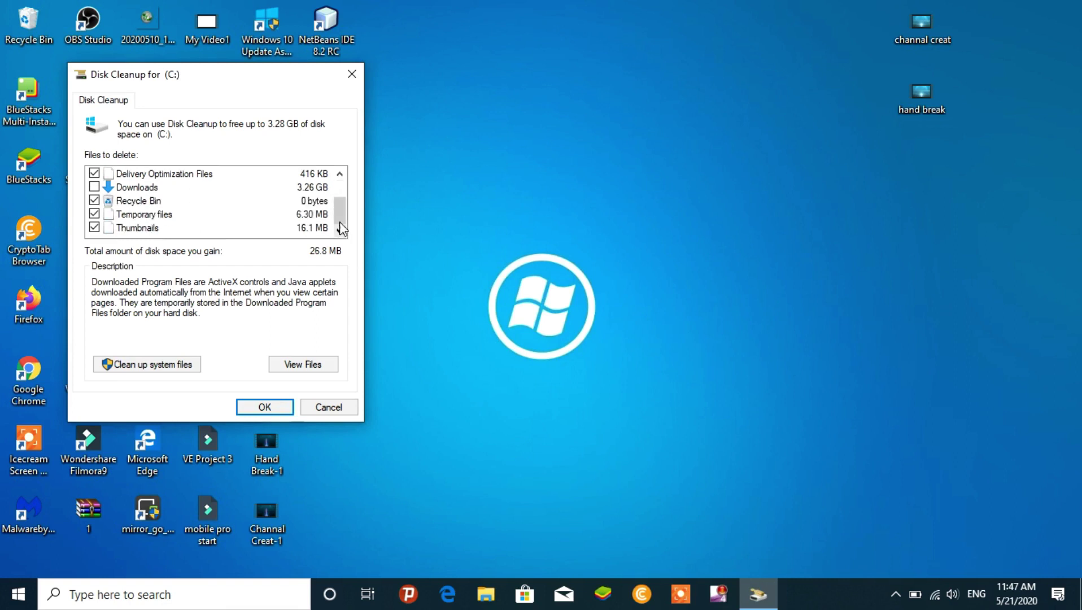
click(339, 174)
click(340, 173)
click(339, 173)
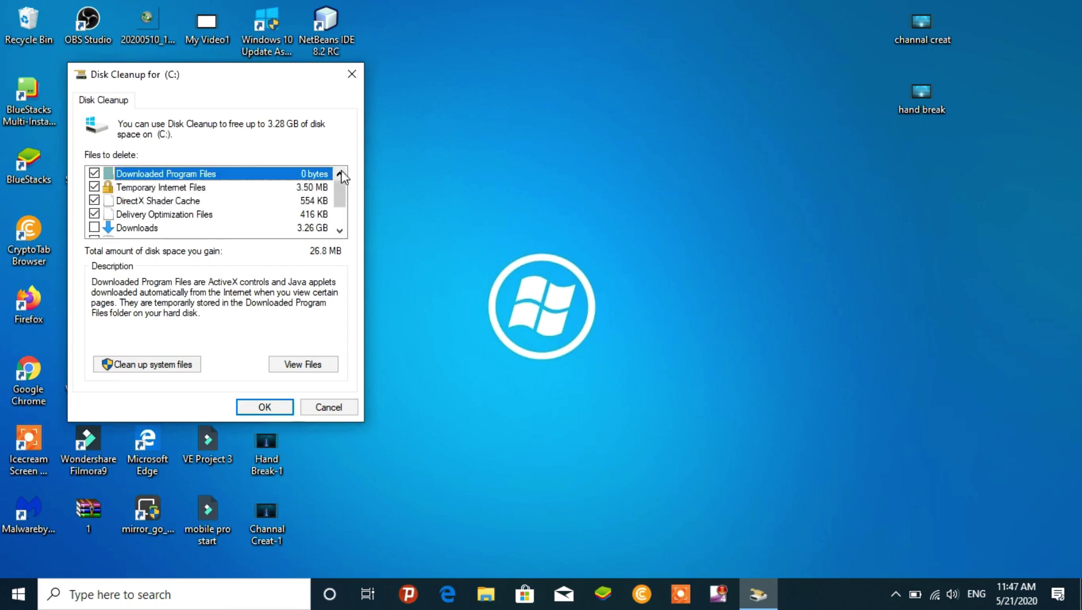
click(340, 230)
click(340, 231)
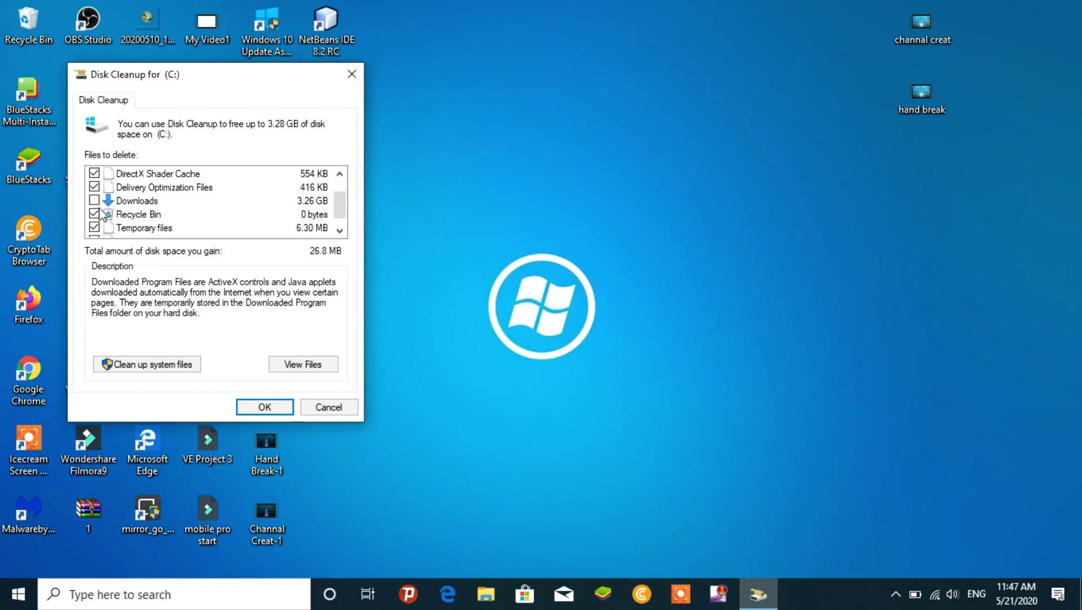
click(339, 232)
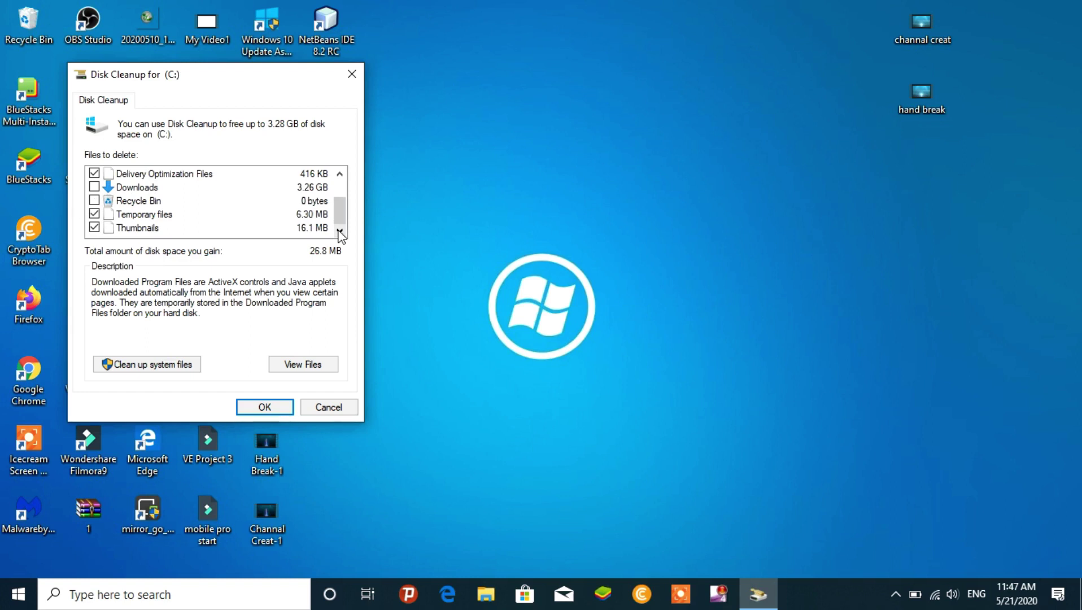
Step: Run the cleanup of drive C: with the selected categories and confirm permanently deleting the files
click(340, 174)
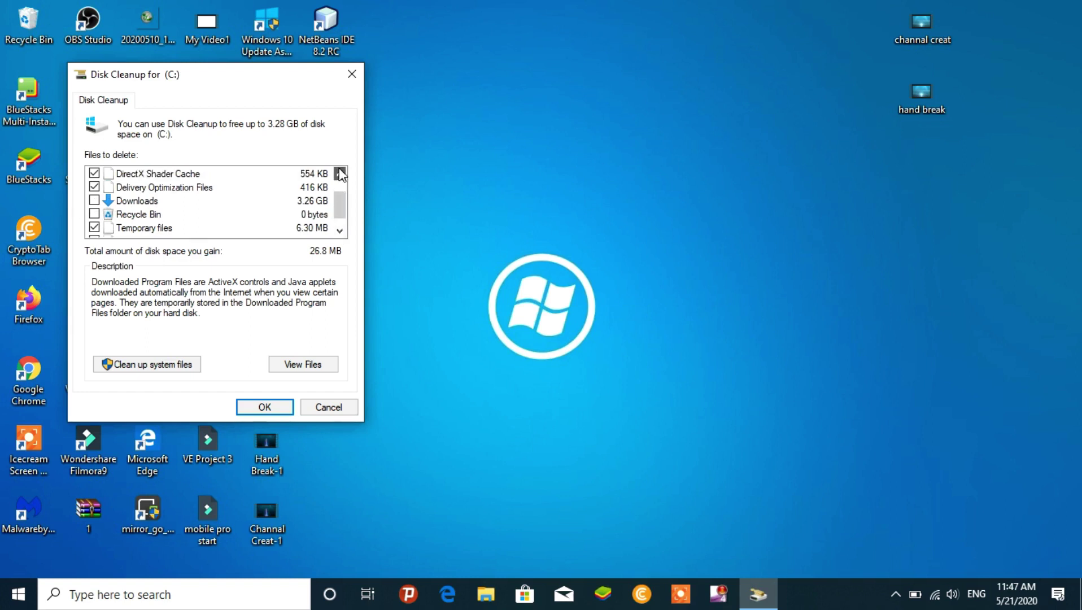
double_click(340, 173)
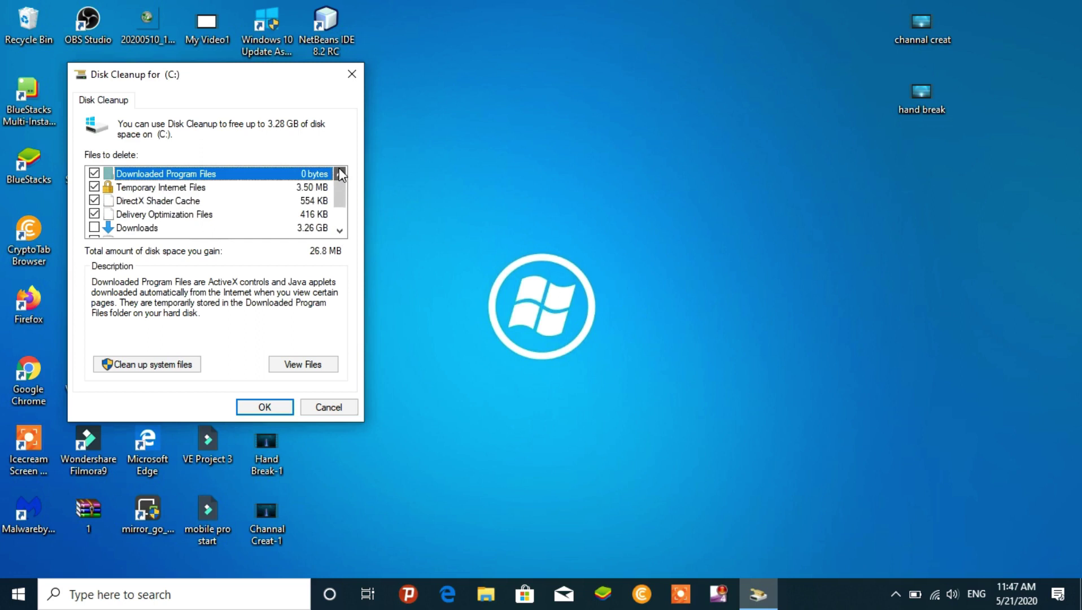
click(267, 407)
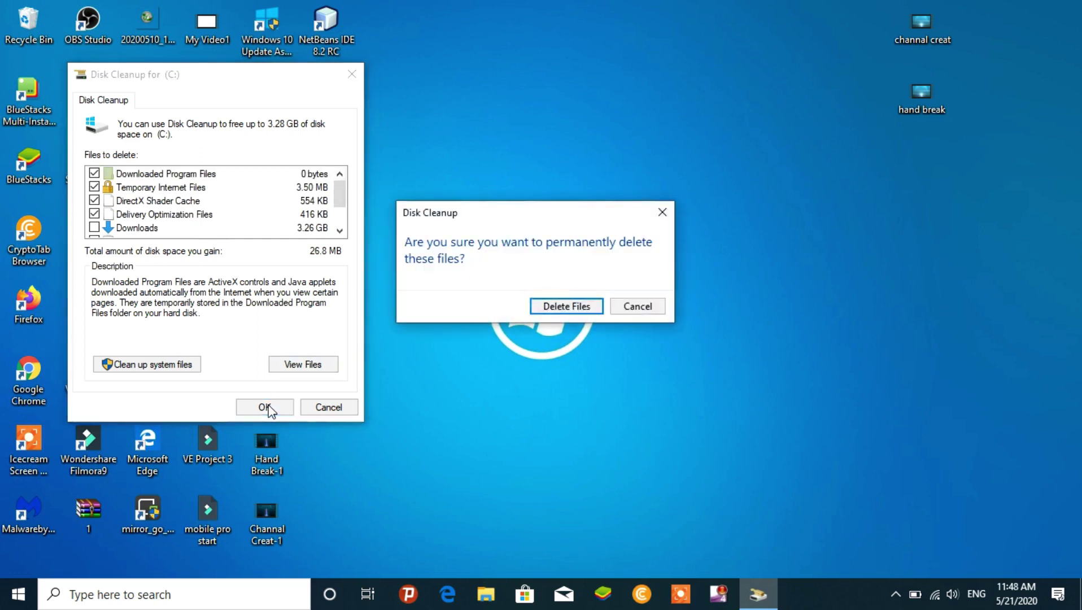
click(560, 309)
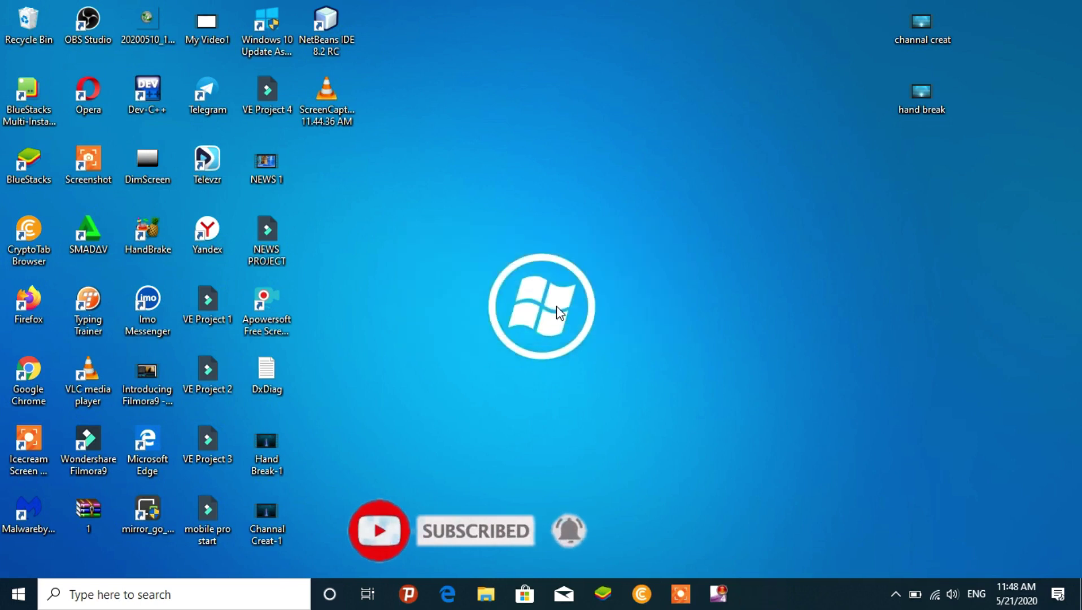
Step: Refresh the desktop three times
right_click(556, 306)
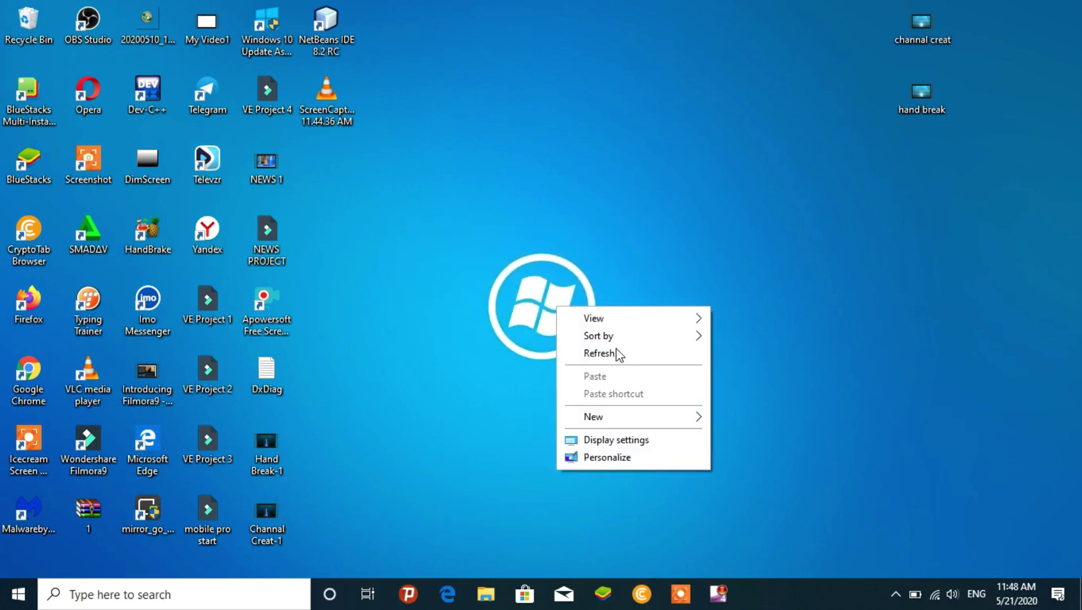
click(618, 354)
right_click(591, 208)
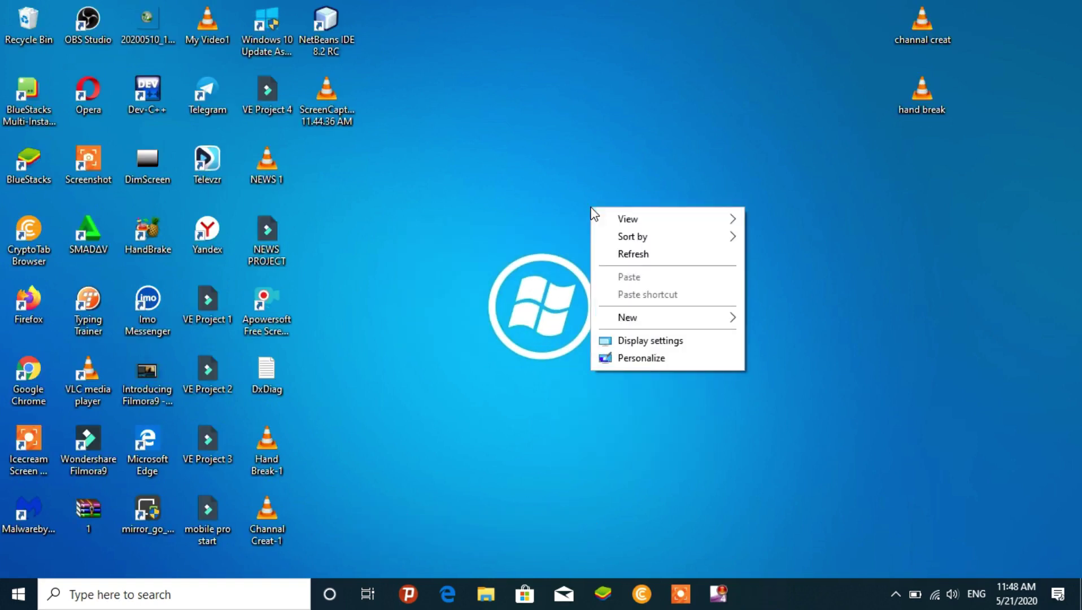
click(641, 254)
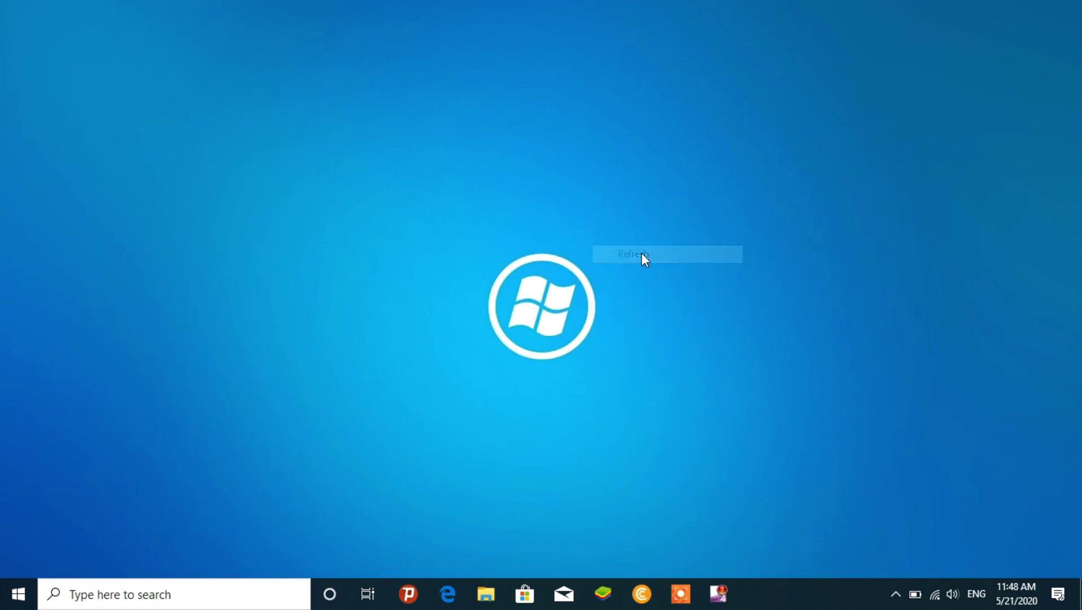
right_click(553, 212)
click(601, 256)
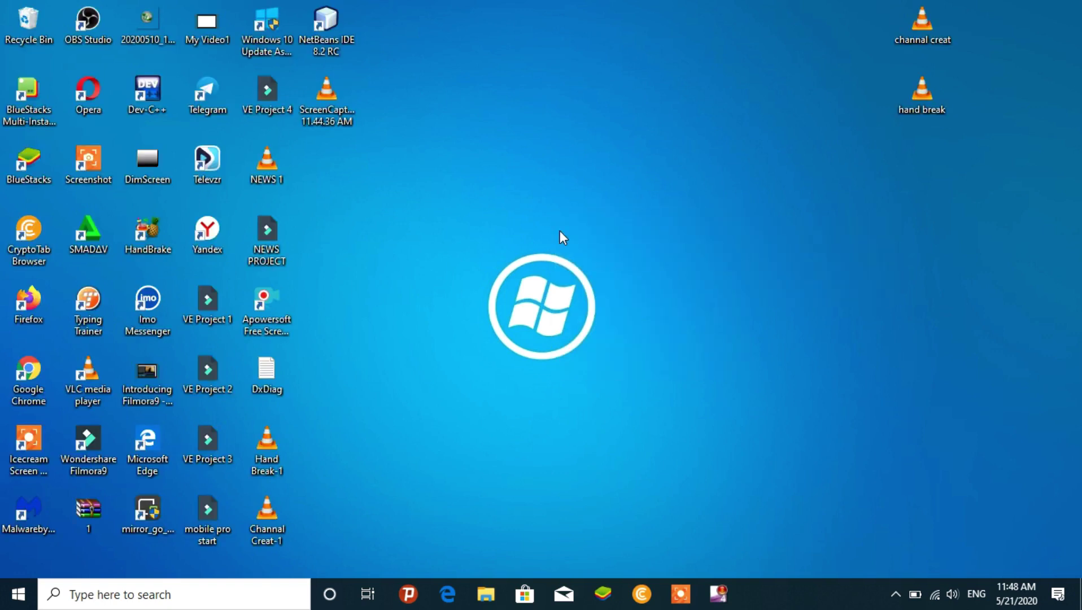
Step: Open Malwarebytes from the desktop and start a threat scan, dismissing the network error dialog
click(33, 506)
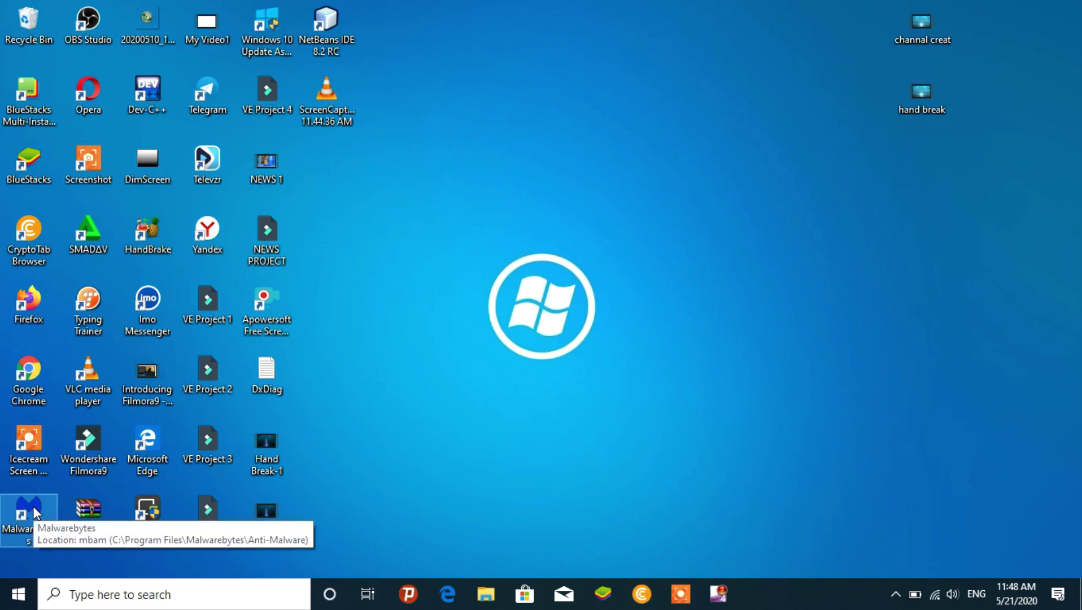
double_click(33, 507)
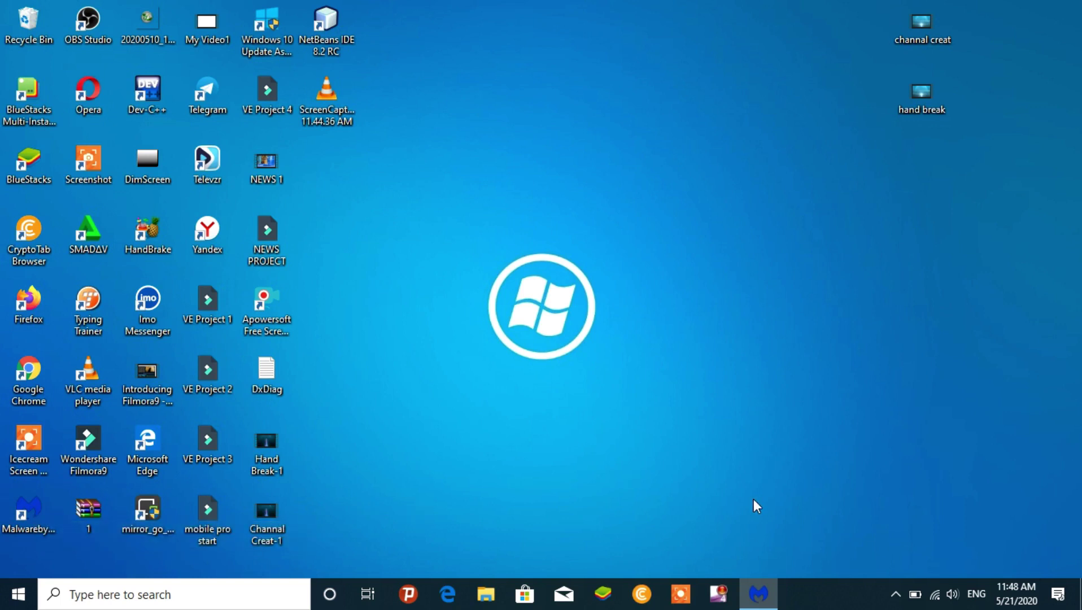
click(759, 594)
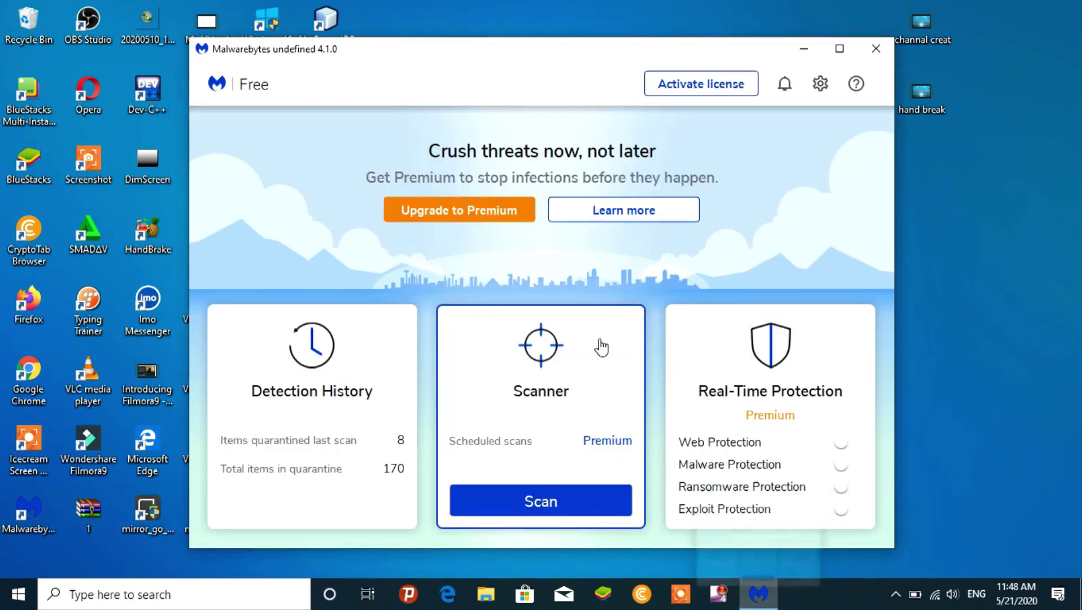
click(534, 501)
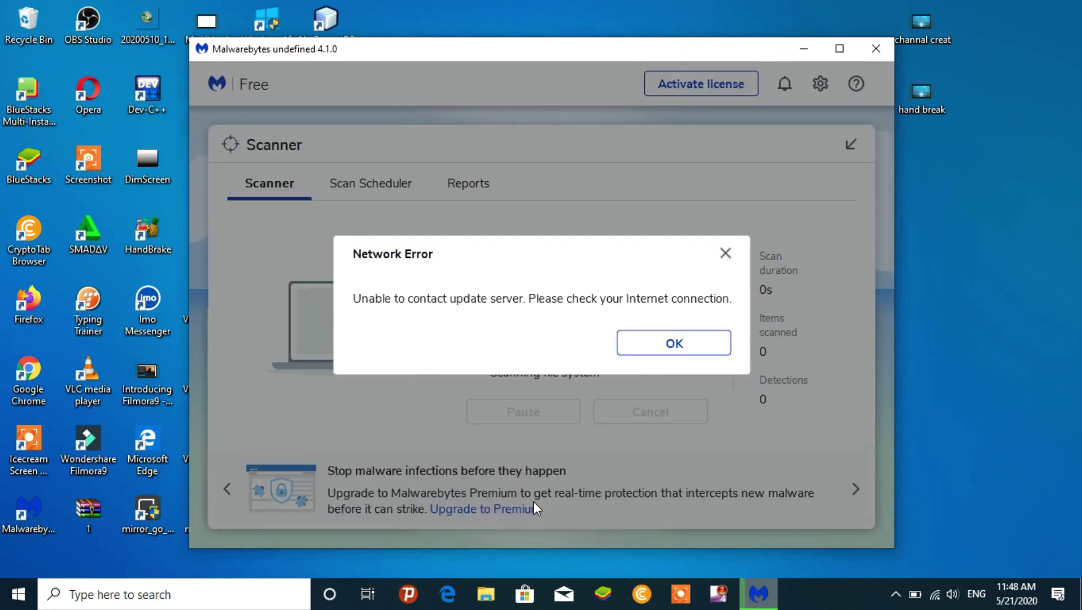
click(667, 345)
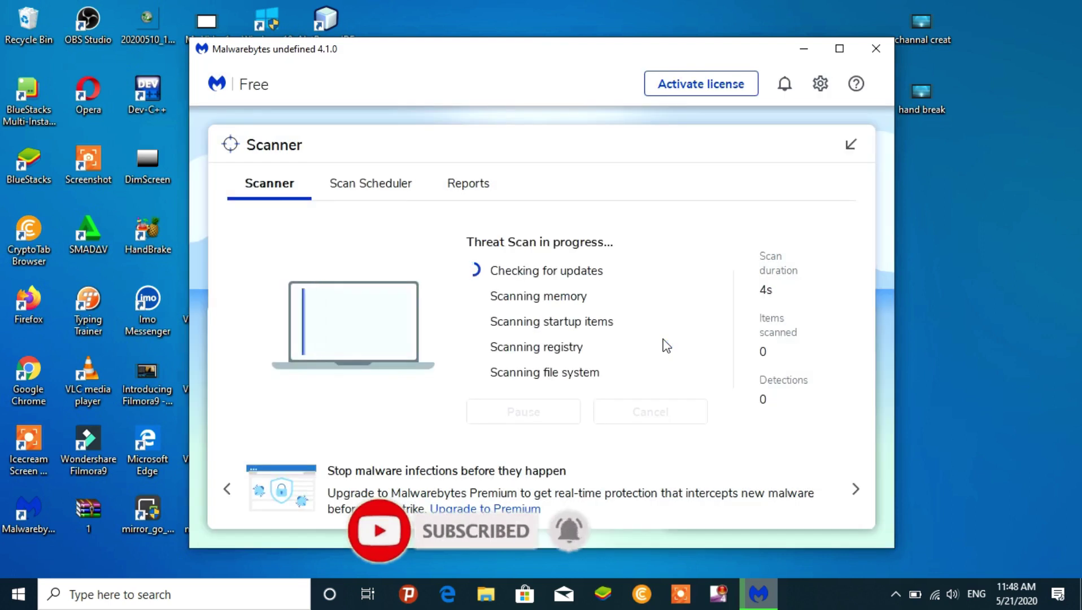